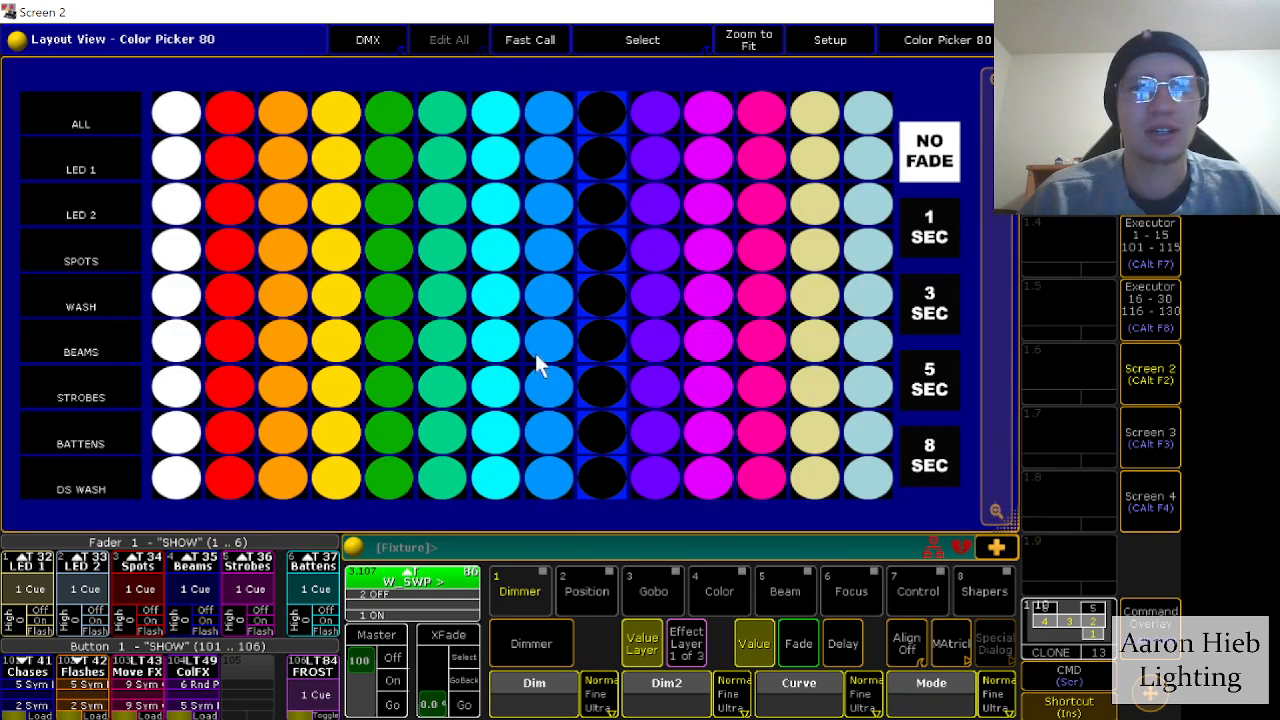
Step: Show the Pos/Beam layout and cycle the POSITIONS group through SPOTS, WASH, BEAMS, STROBES, BATTENS and DS WASH, returning to ALL
click(1150, 437)
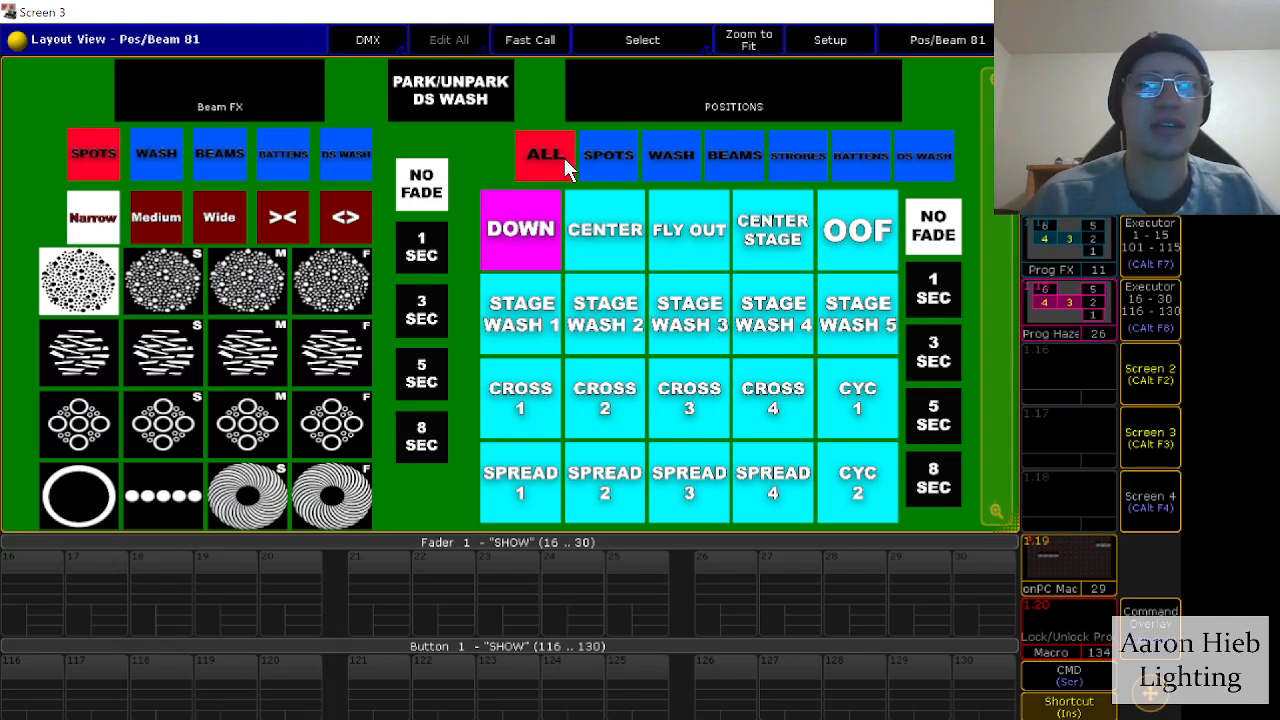
click(631, 158)
click(672, 158)
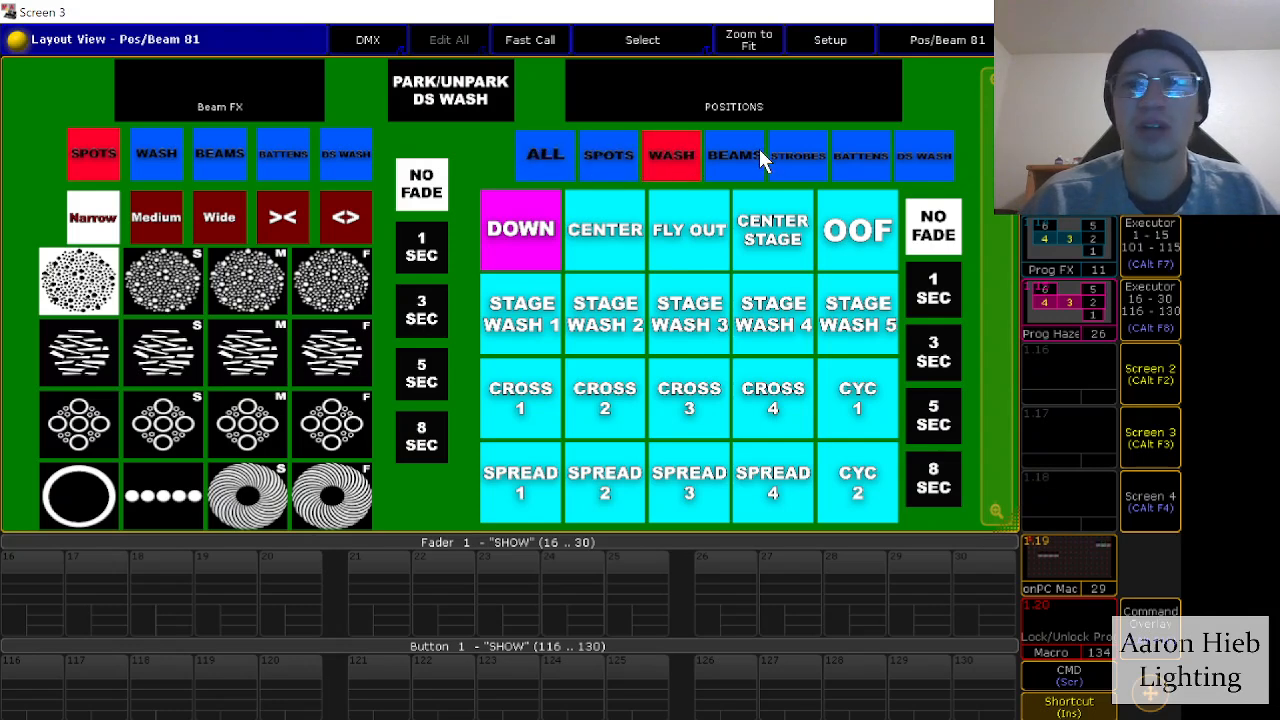
click(751, 160)
click(812, 160)
click(884, 165)
click(937, 161)
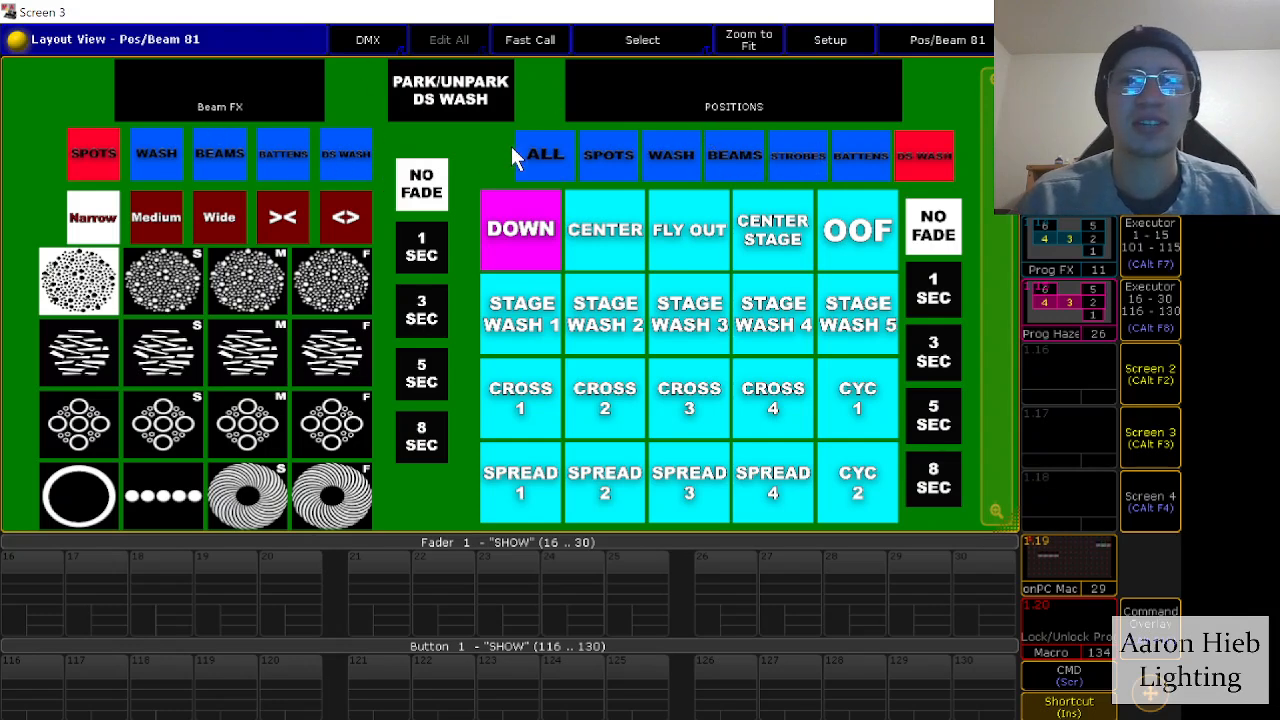
click(566, 146)
Step: Select WASH and finally DS WASH as the target group for Beam FX
click(160, 155)
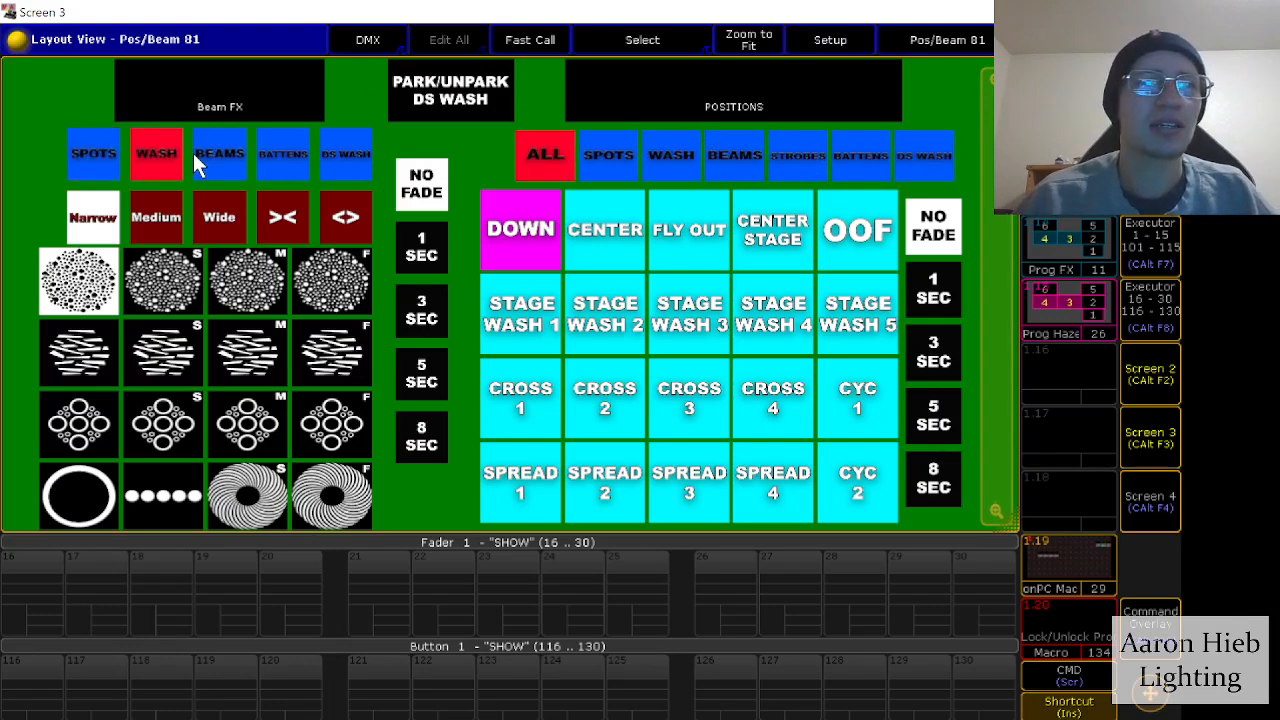
click(350, 172)
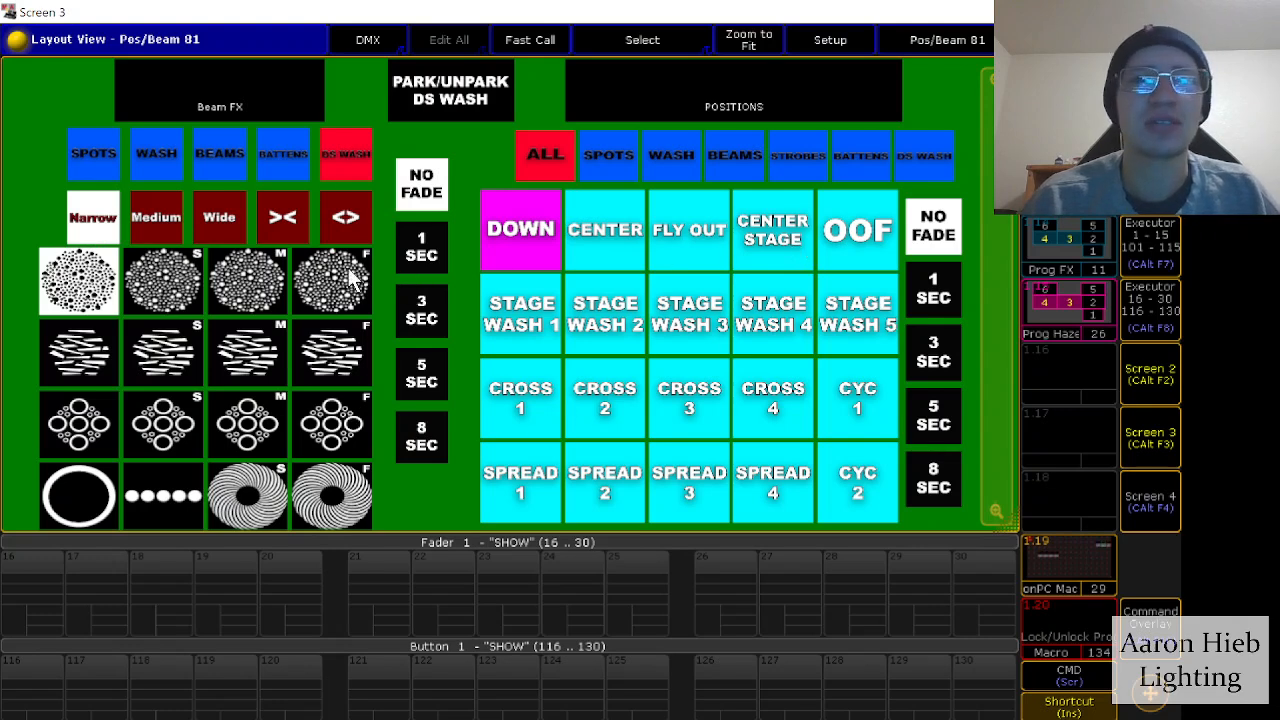
Step: Try the entries 1 and 3 in the PARK/UNPARK DS WASH macro prompt and cancel it
click(450, 91)
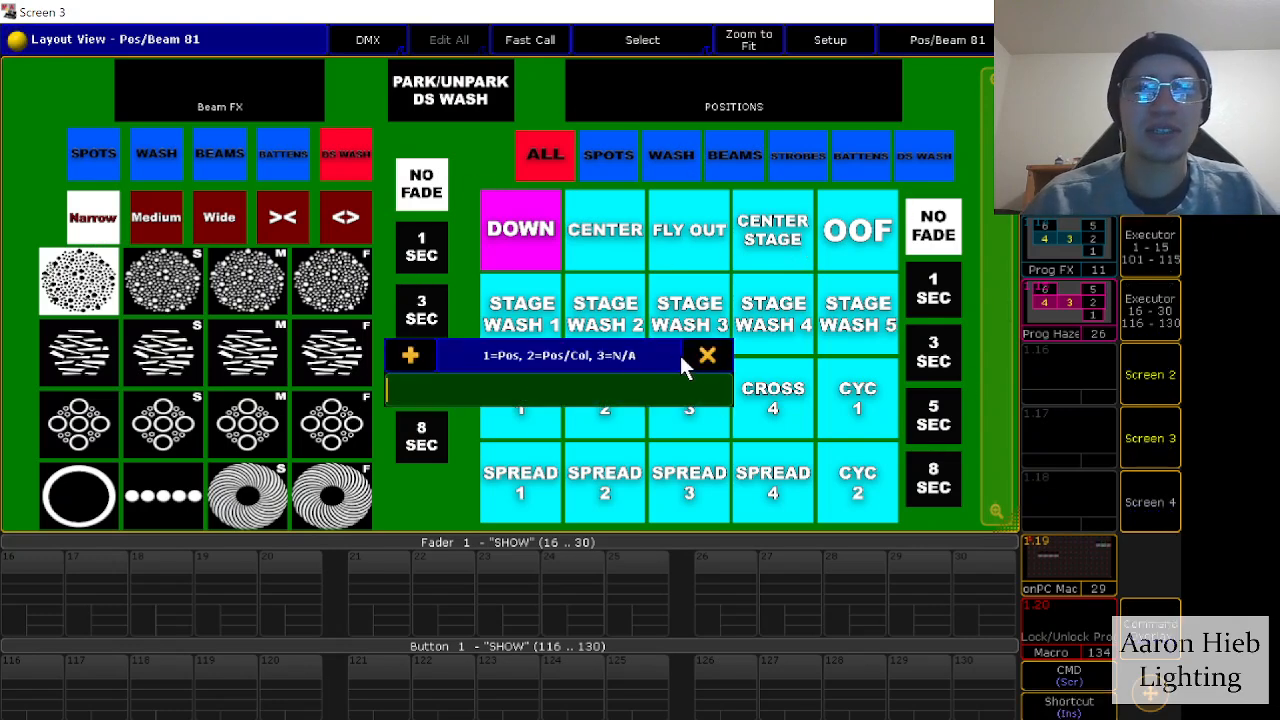
click(704, 354)
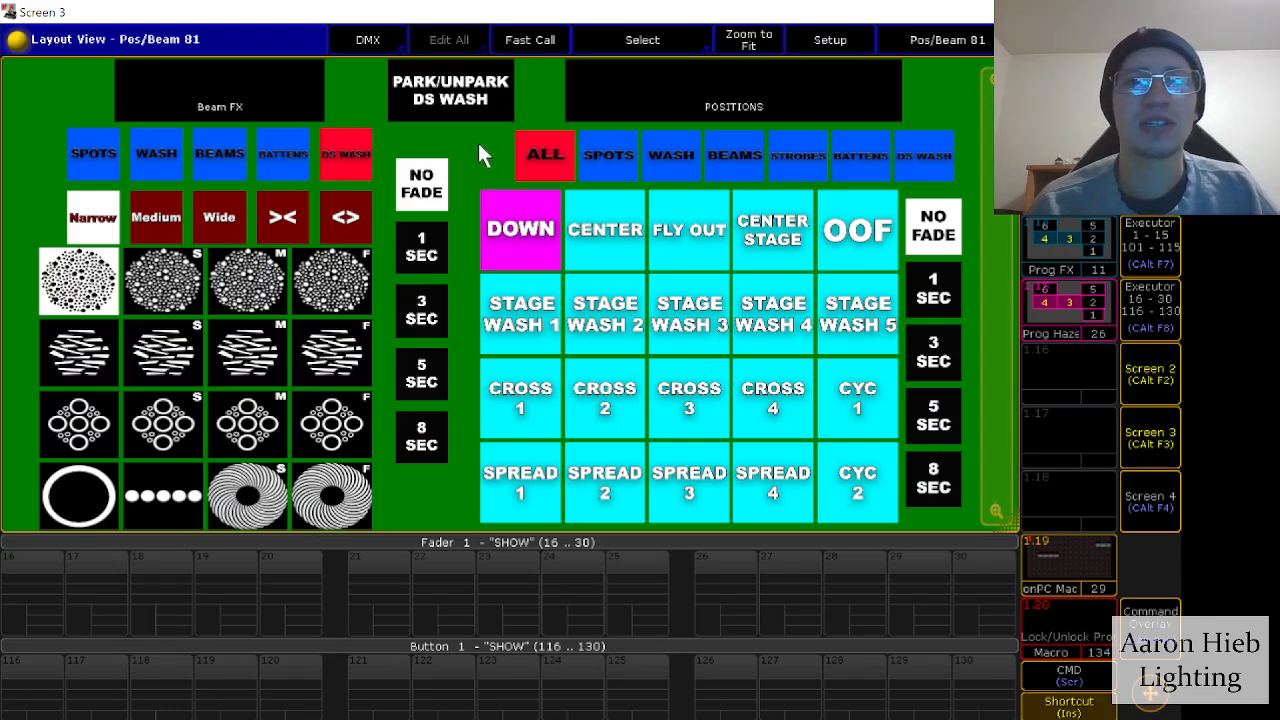
click(487, 90)
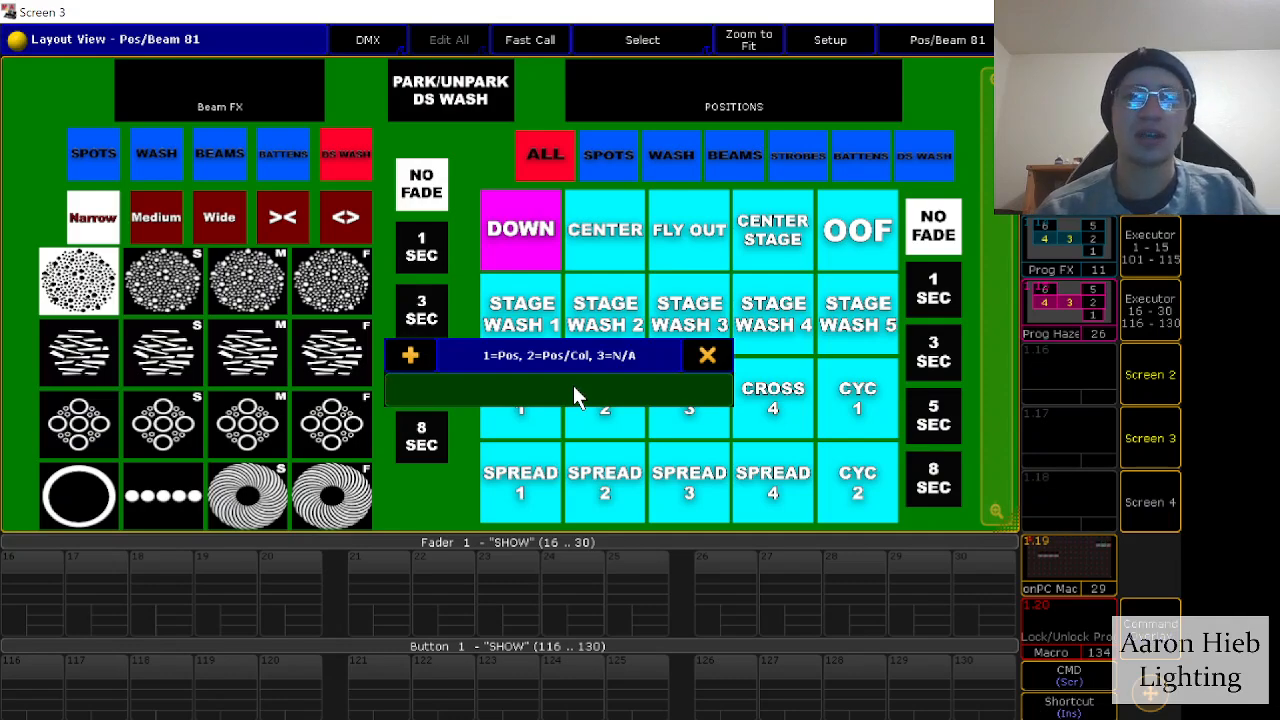
text(1)
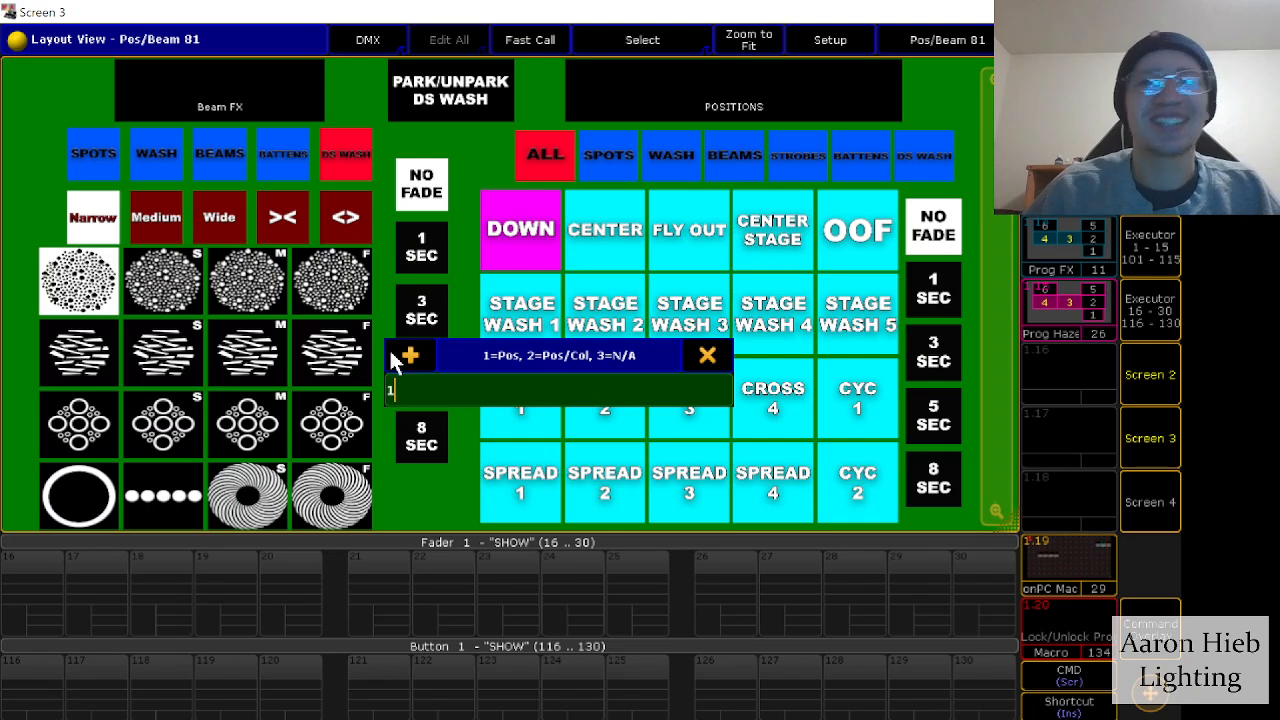
key(BackSpace)
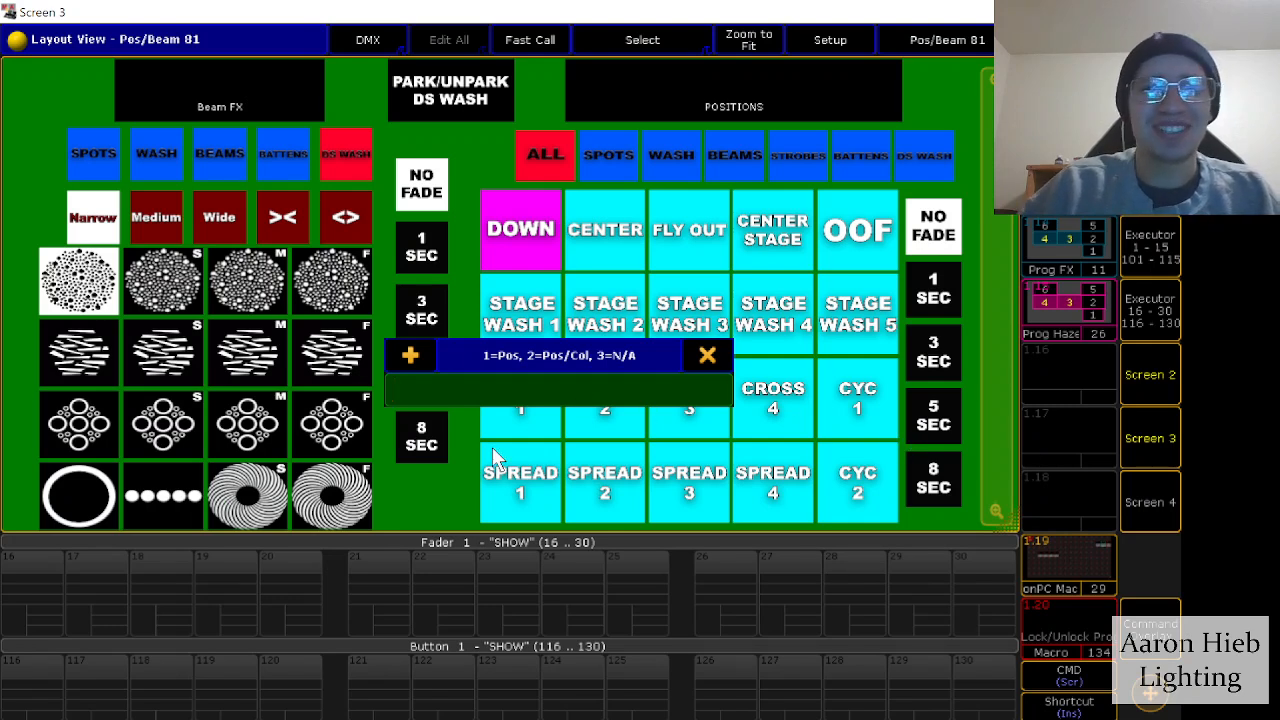
text(3)
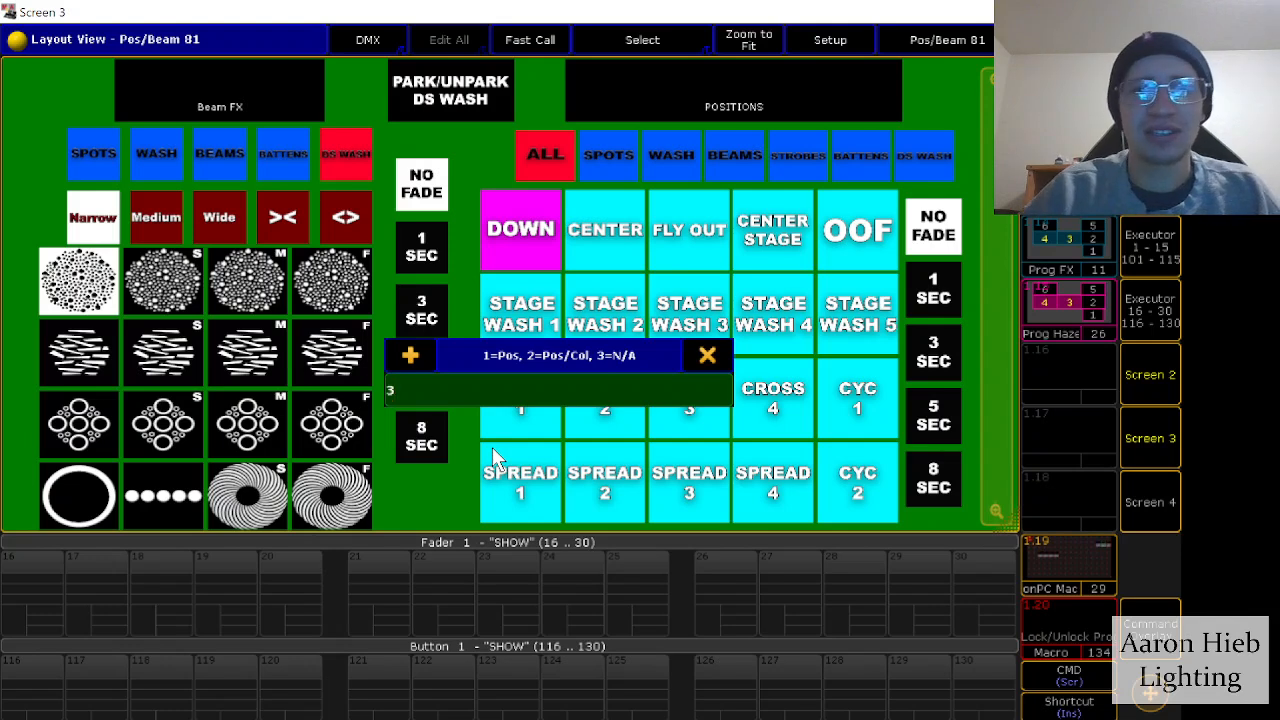
key(BackSpace)
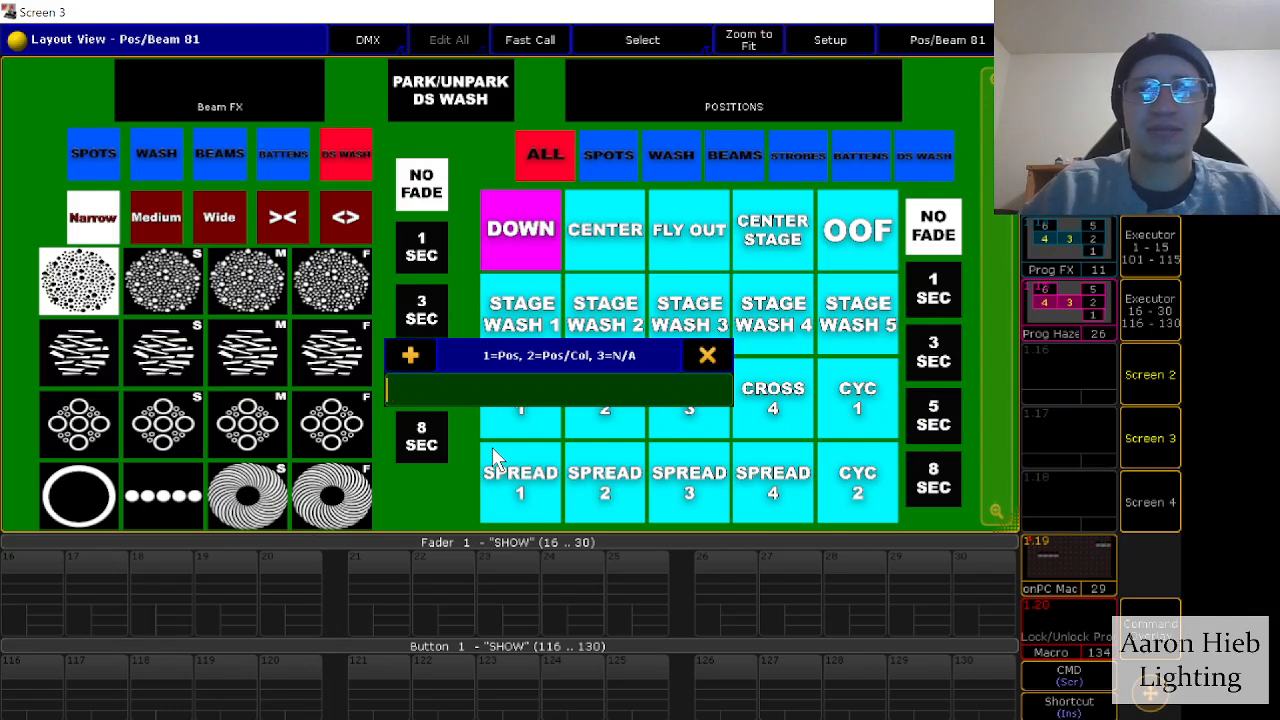
click(707, 357)
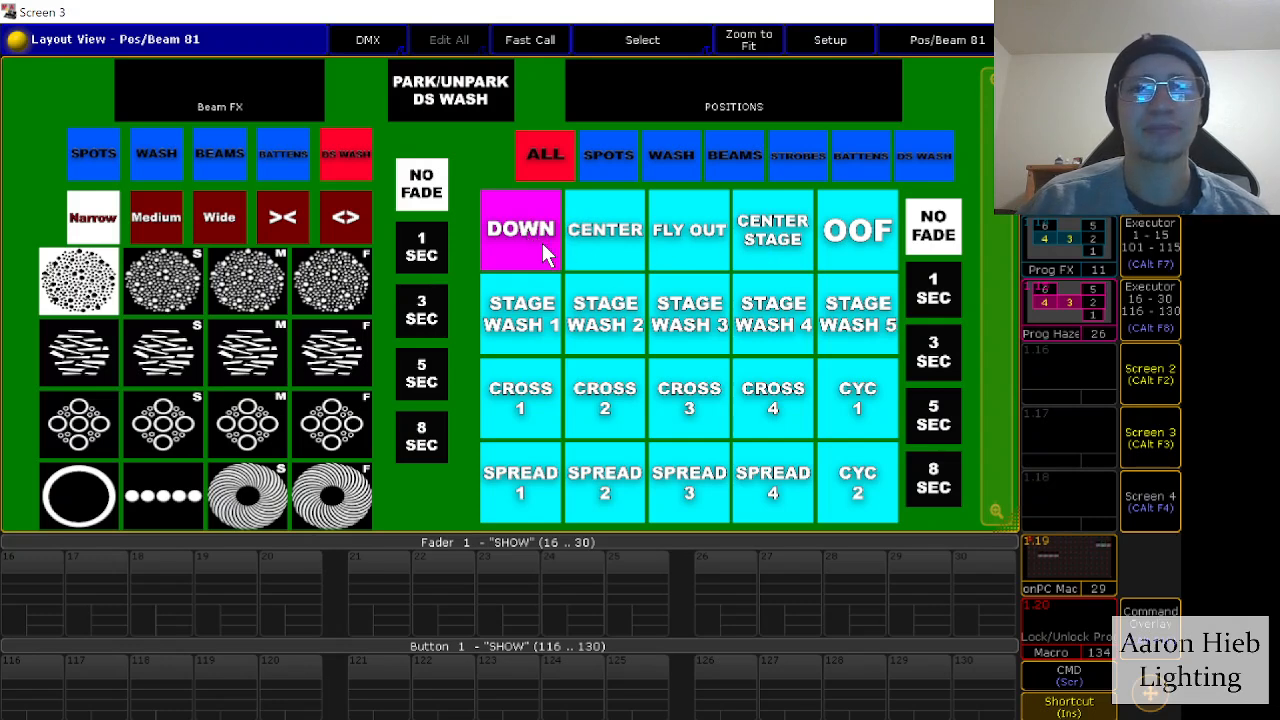
Step: Recall the CENTER position, return to DOWN, and examine which macro is assigned to the DOWN layout element
click(616, 222)
click(518, 215)
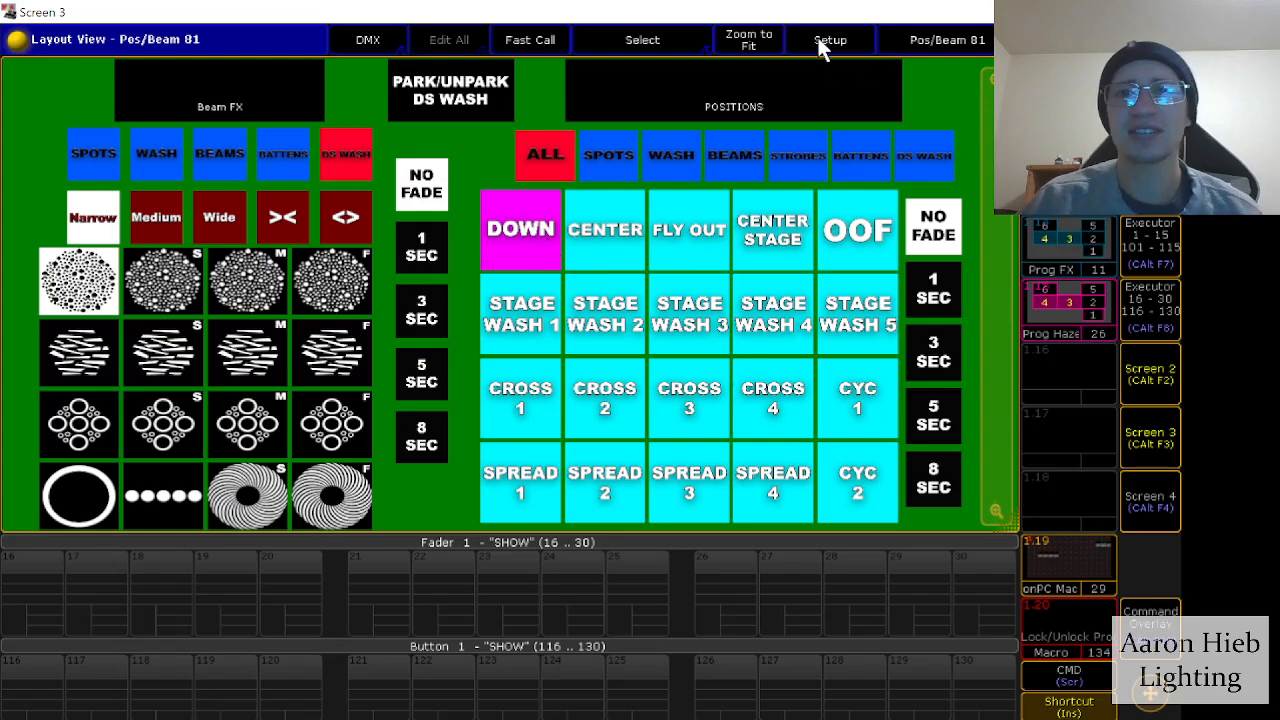
click(527, 257)
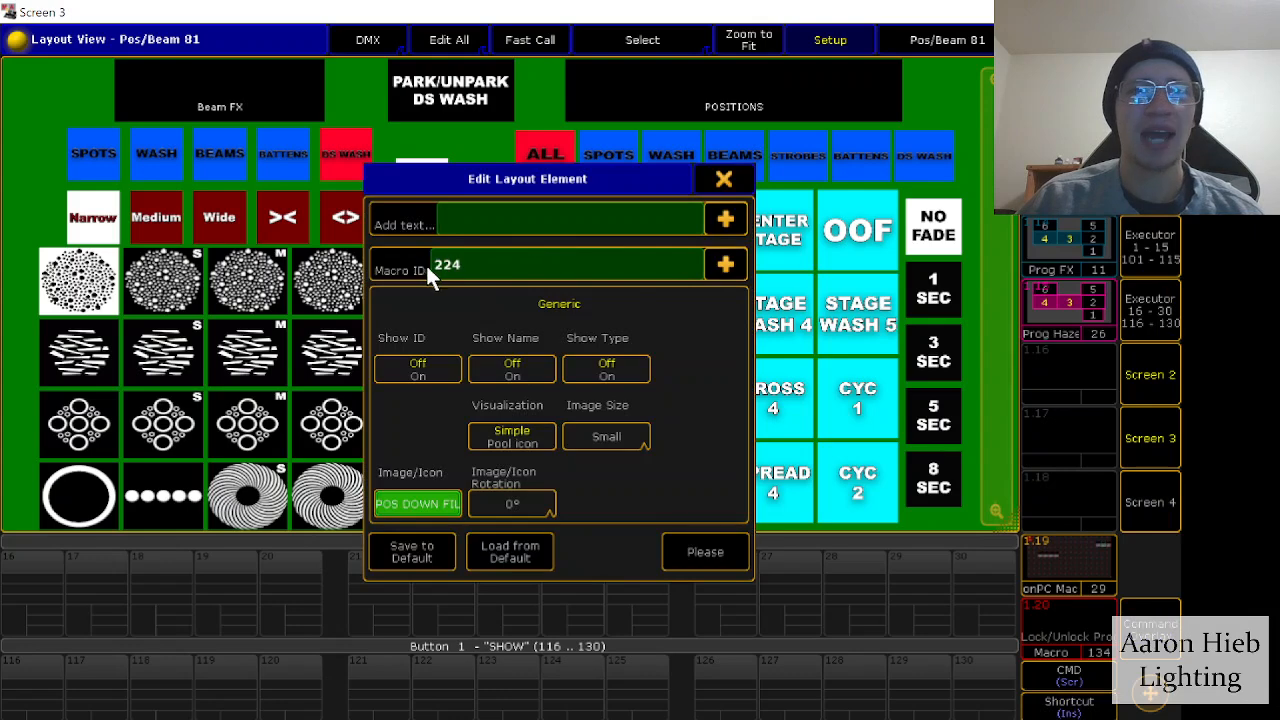
click(783, 172)
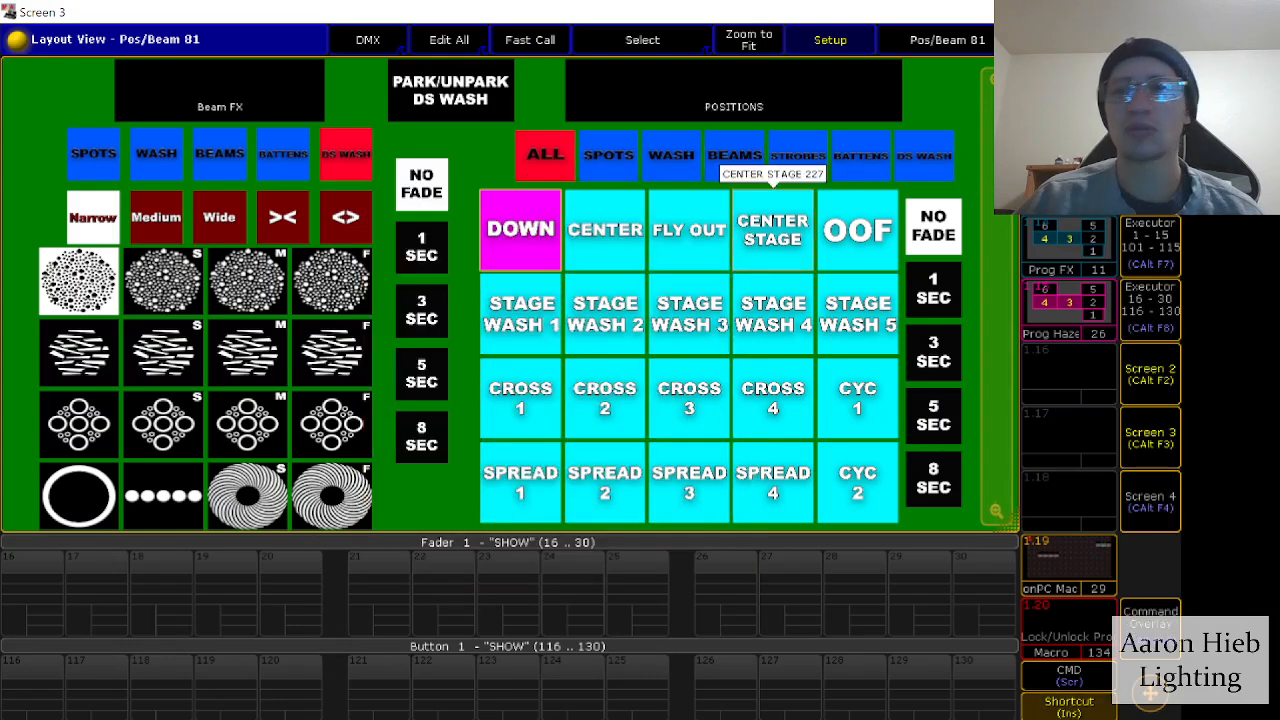
Step: Display the onPC macro pool on Screen 3 and find the Beam FX macros around number 752
click(1152, 520)
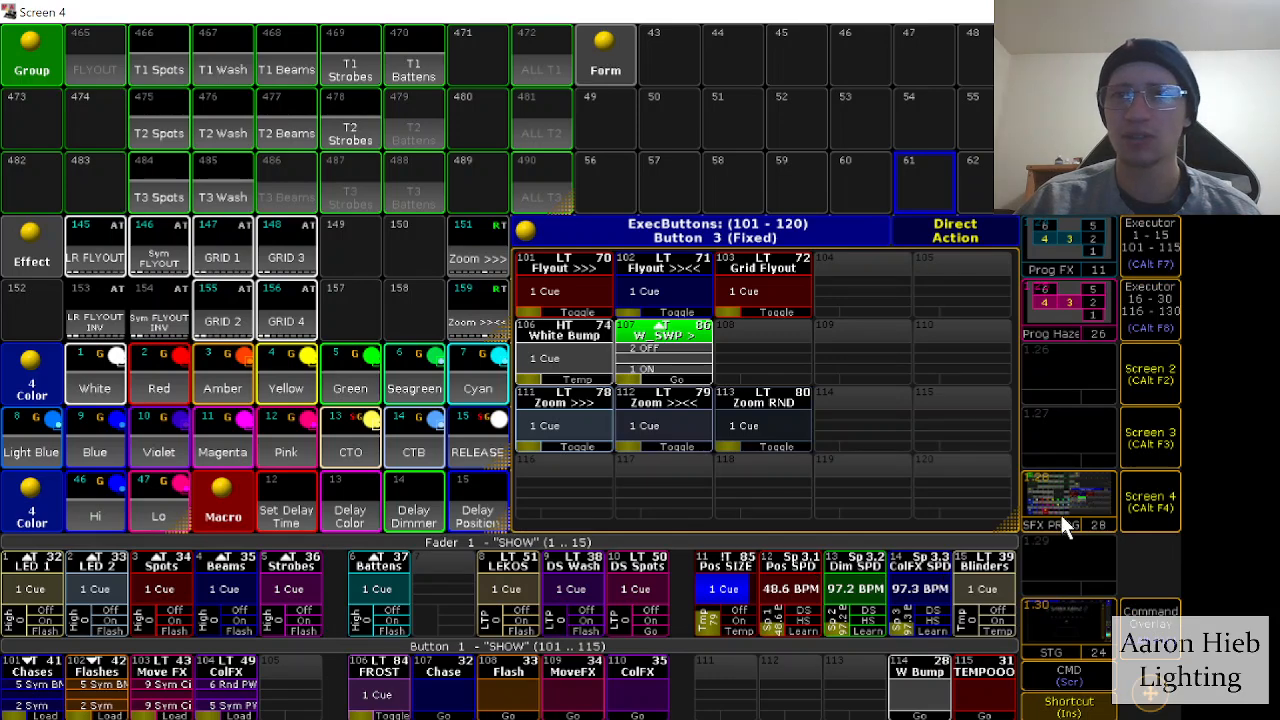
click(1148, 498)
click(1056, 570)
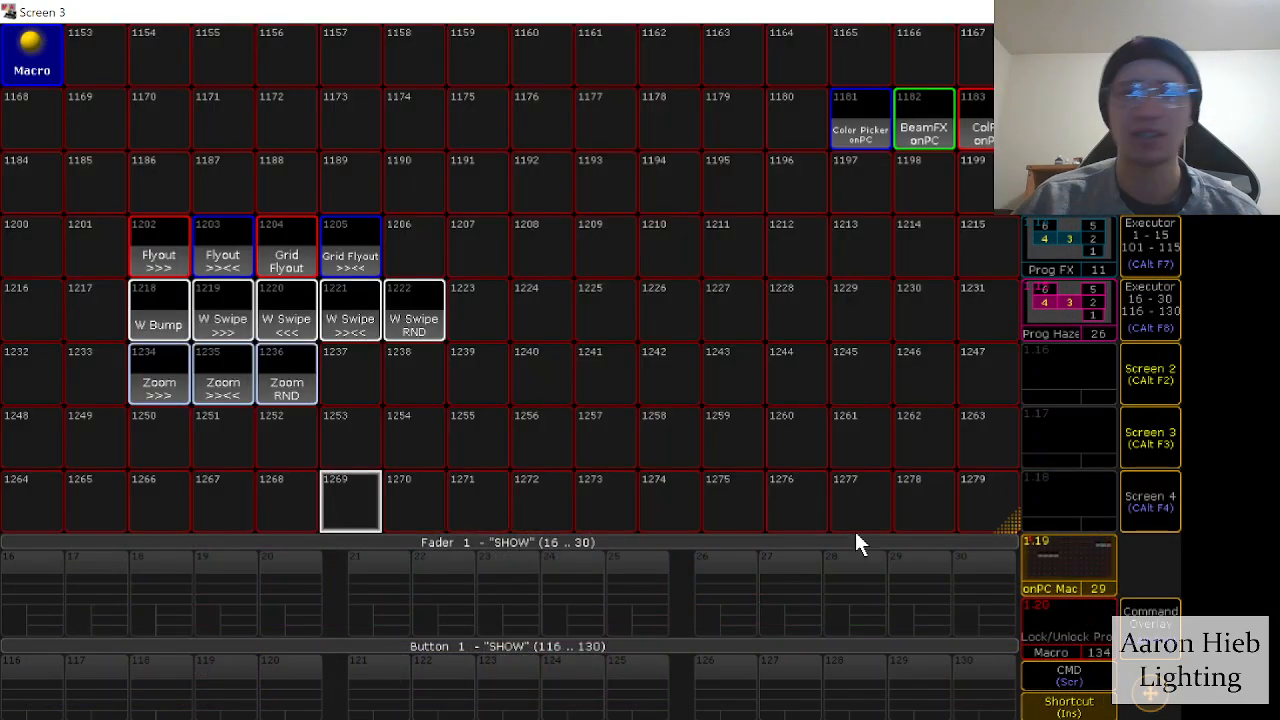
scroll(668, 332, up, 20)
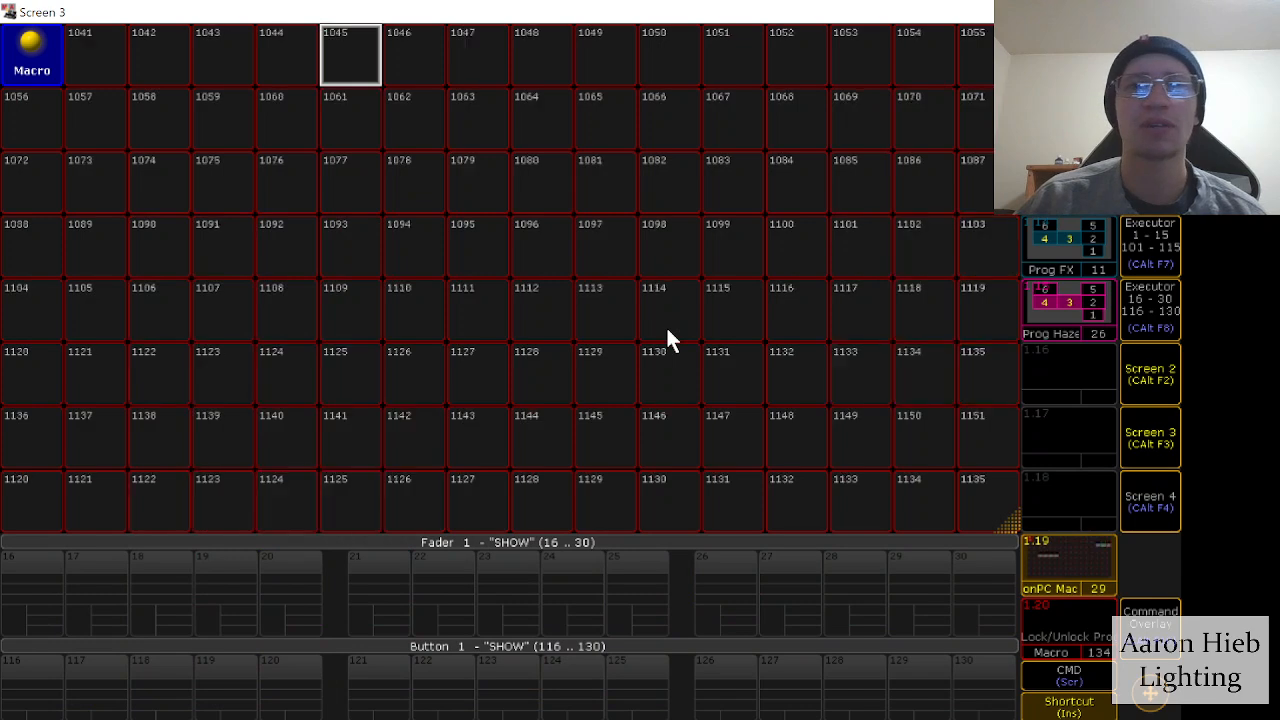
scroll(667, 332, up, 5)
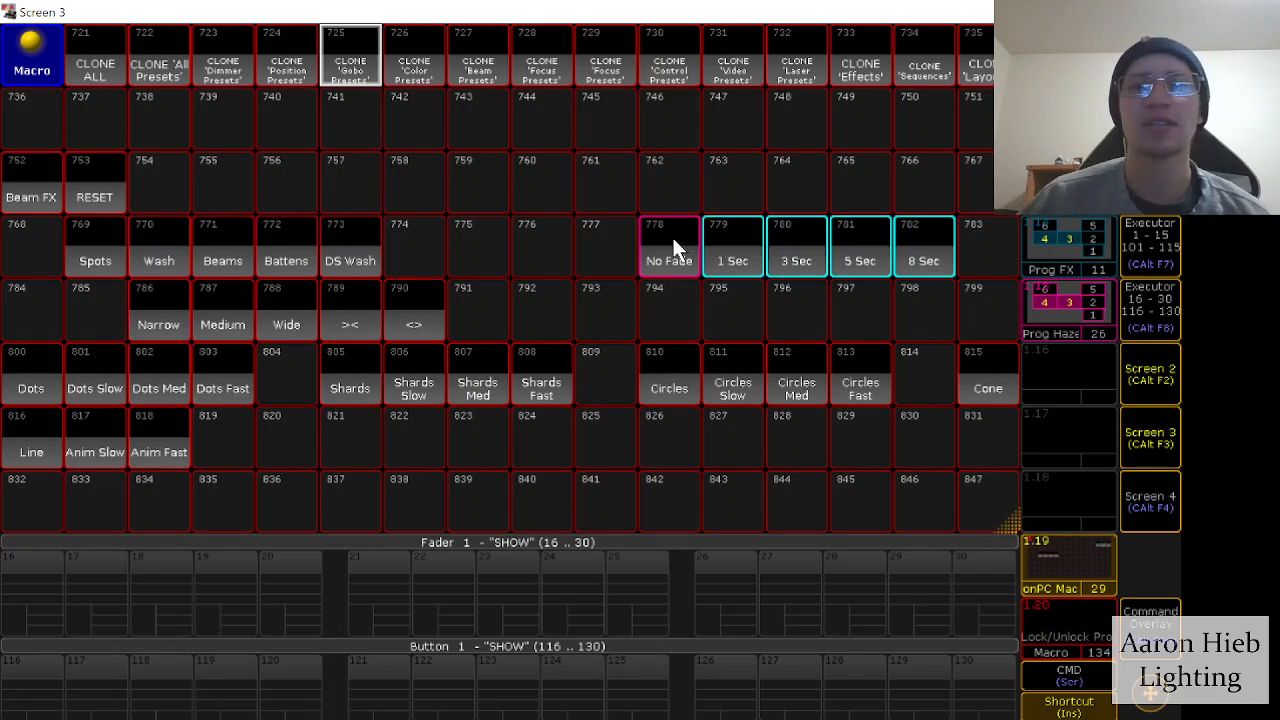
Step: Go through the Beam FX fade-time macros and examine the command lines of macro 778 'No Fade'
click(741, 247)
click(802, 263)
click(863, 272)
click(906, 263)
click(689, 265)
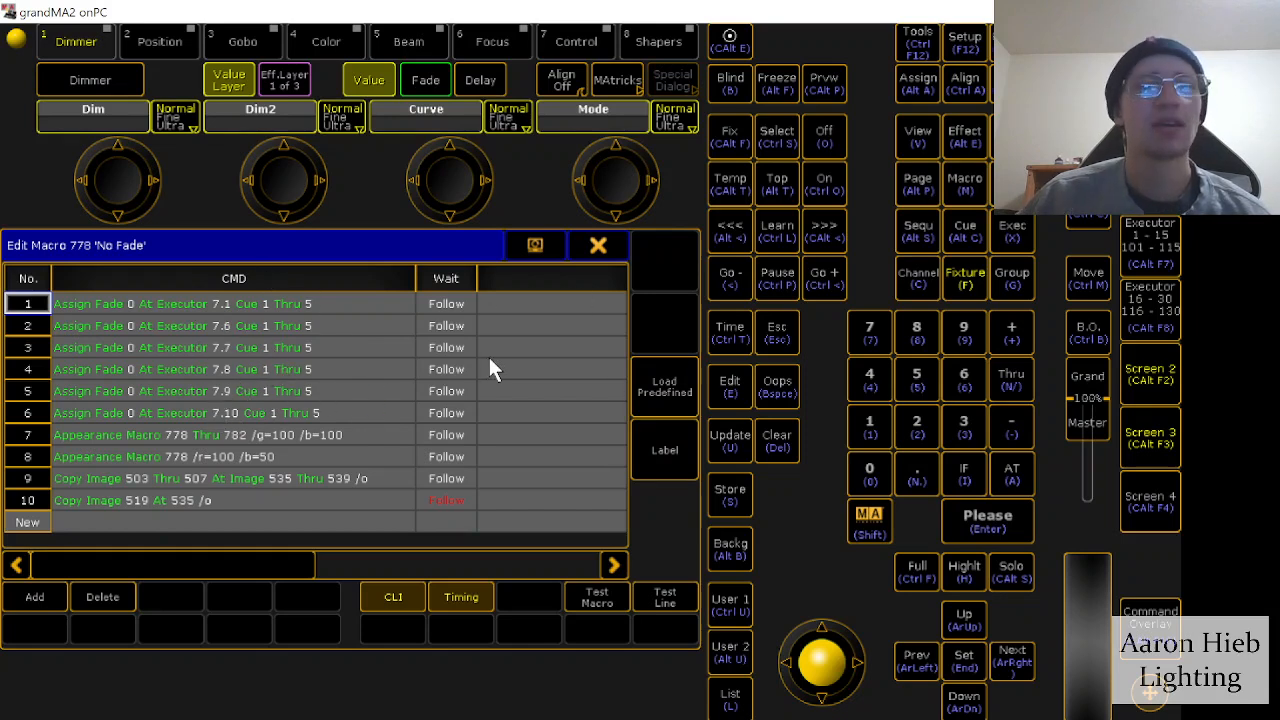
click(598, 245)
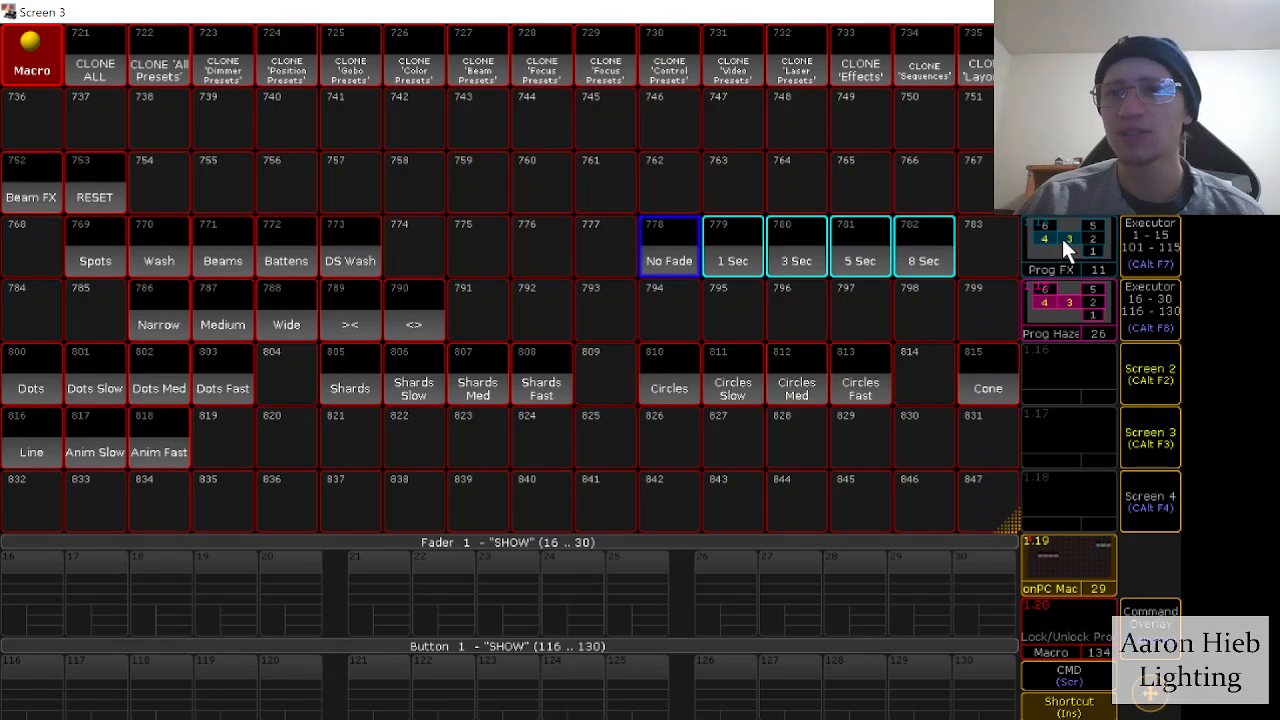
Step: Examine the fixture group executors on the Beam FX fader page on Screen 4
click(1149, 432)
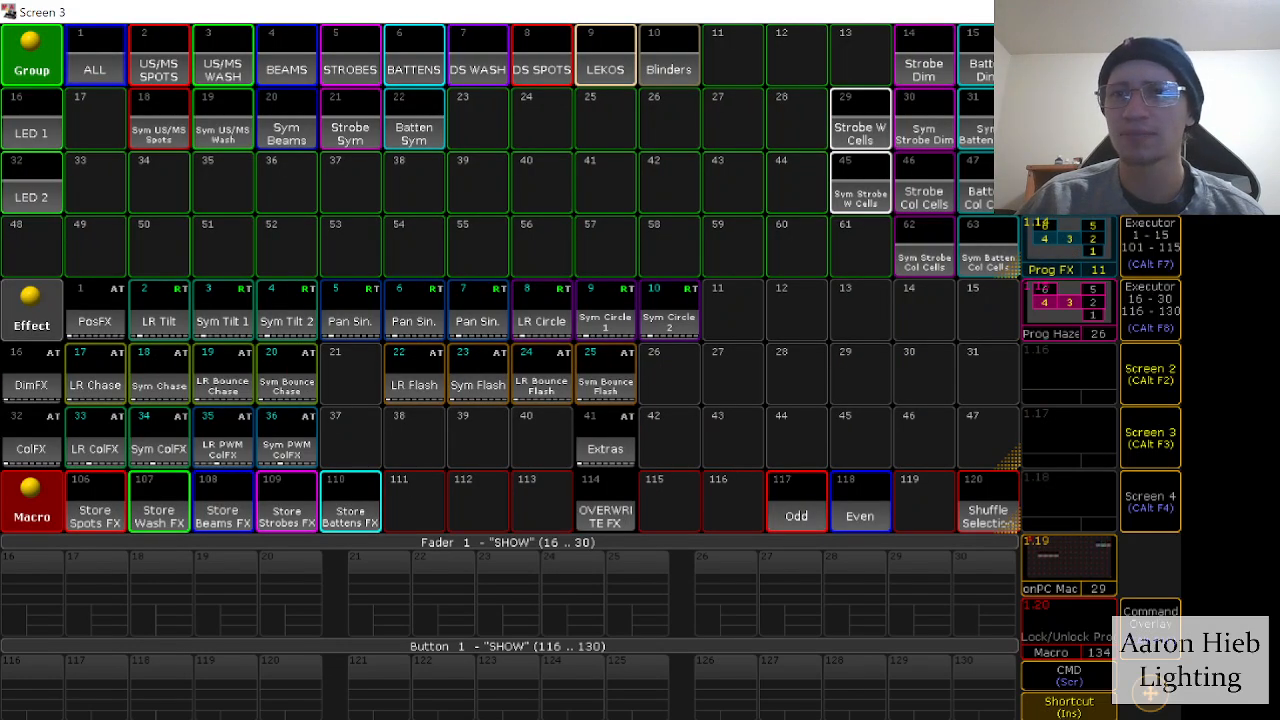
click(1068, 184)
click(1157, 516)
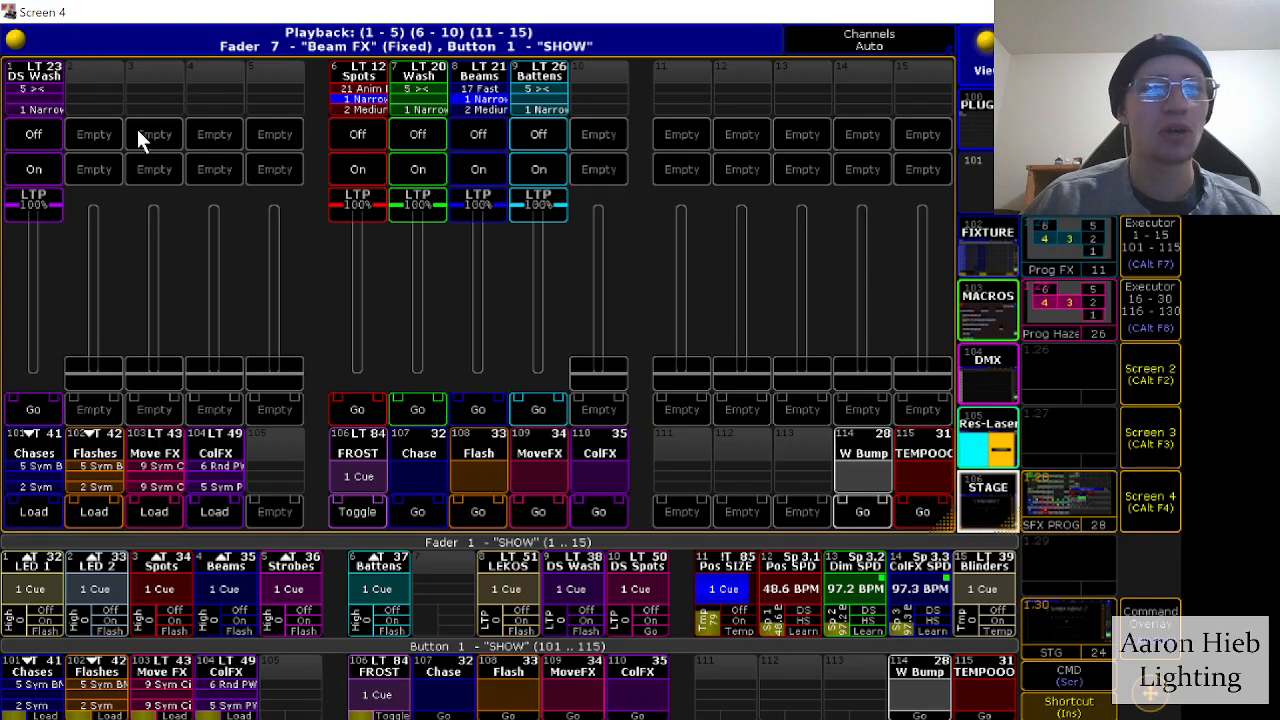
Step: Return to the macro pool on Screen 3 and review the Beam FX group, zoom and gobo macros
click(1155, 505)
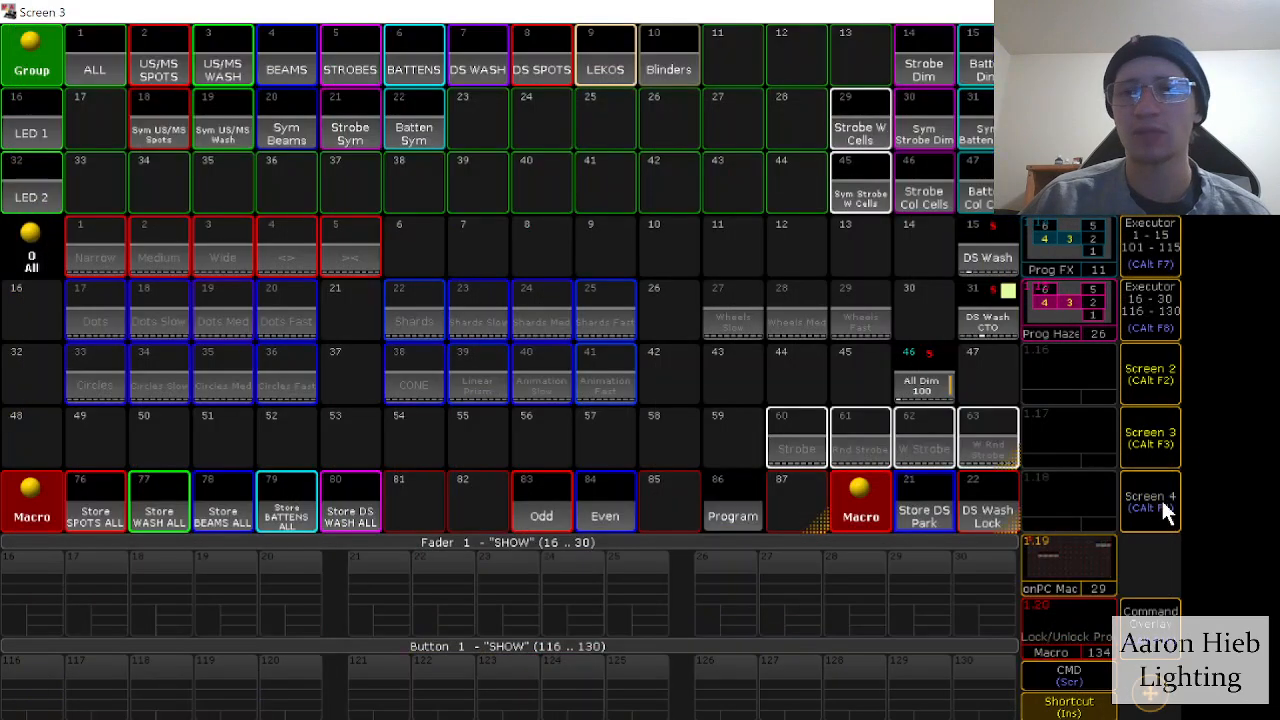
click(1092, 561)
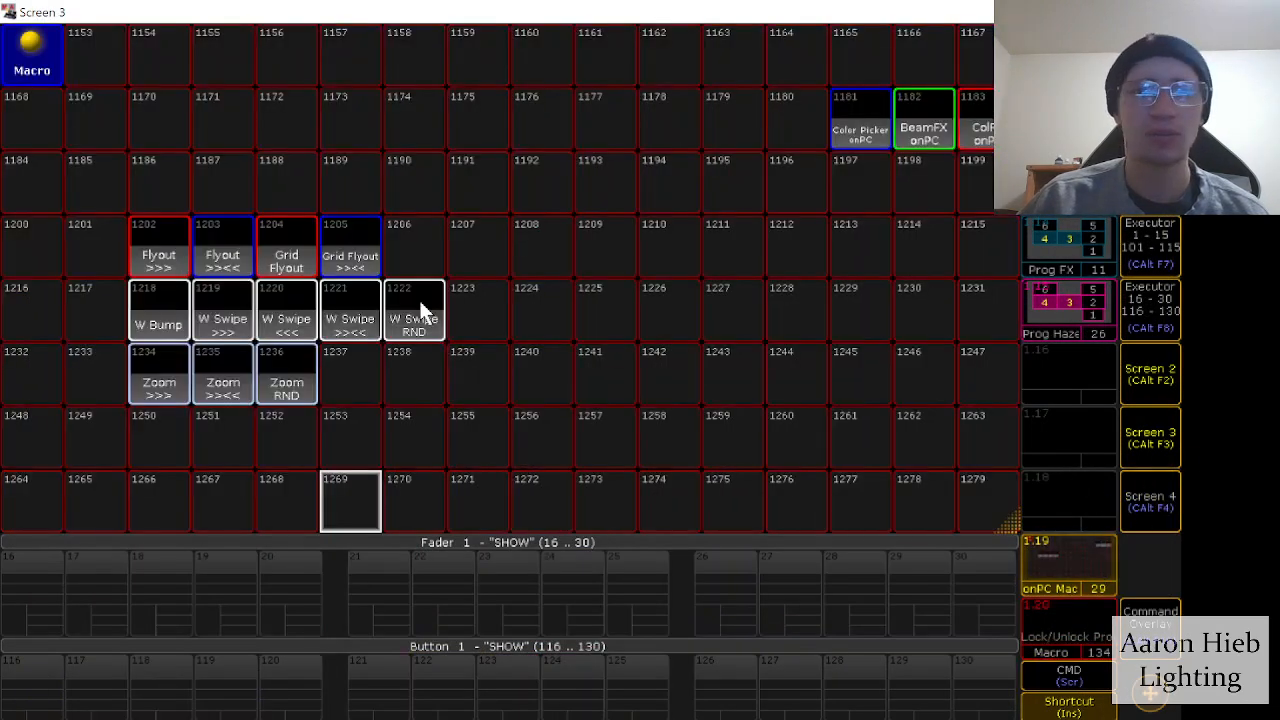
scroll(419, 300, up, 10)
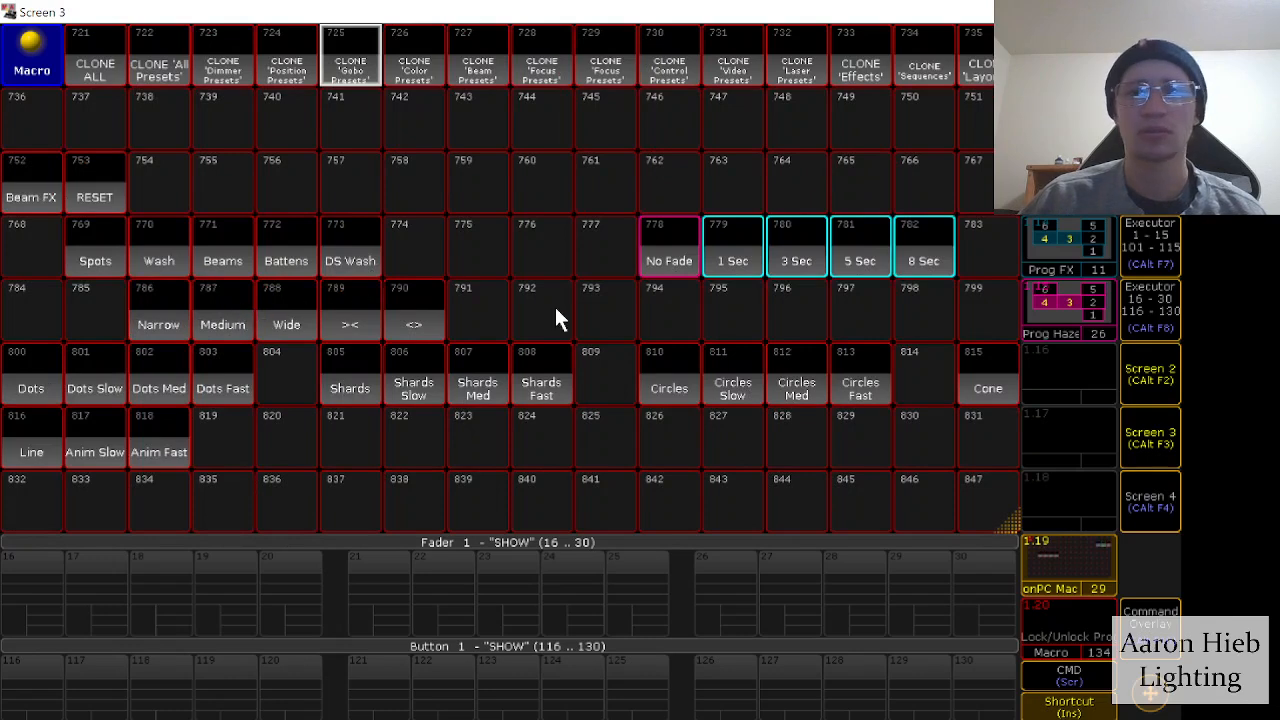
Step: Return to the Pos/Beam layout on Screen 3 and select WASH as the Beam FX target group
click(1141, 441)
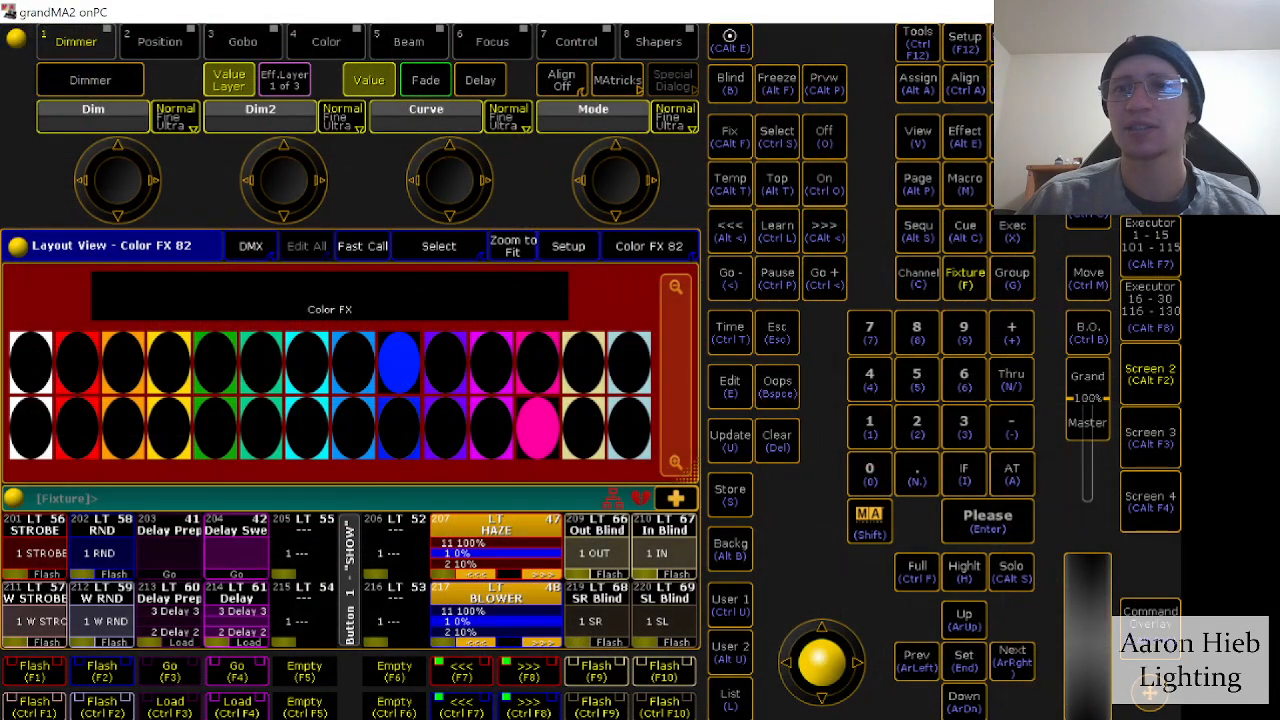
click(1151, 375)
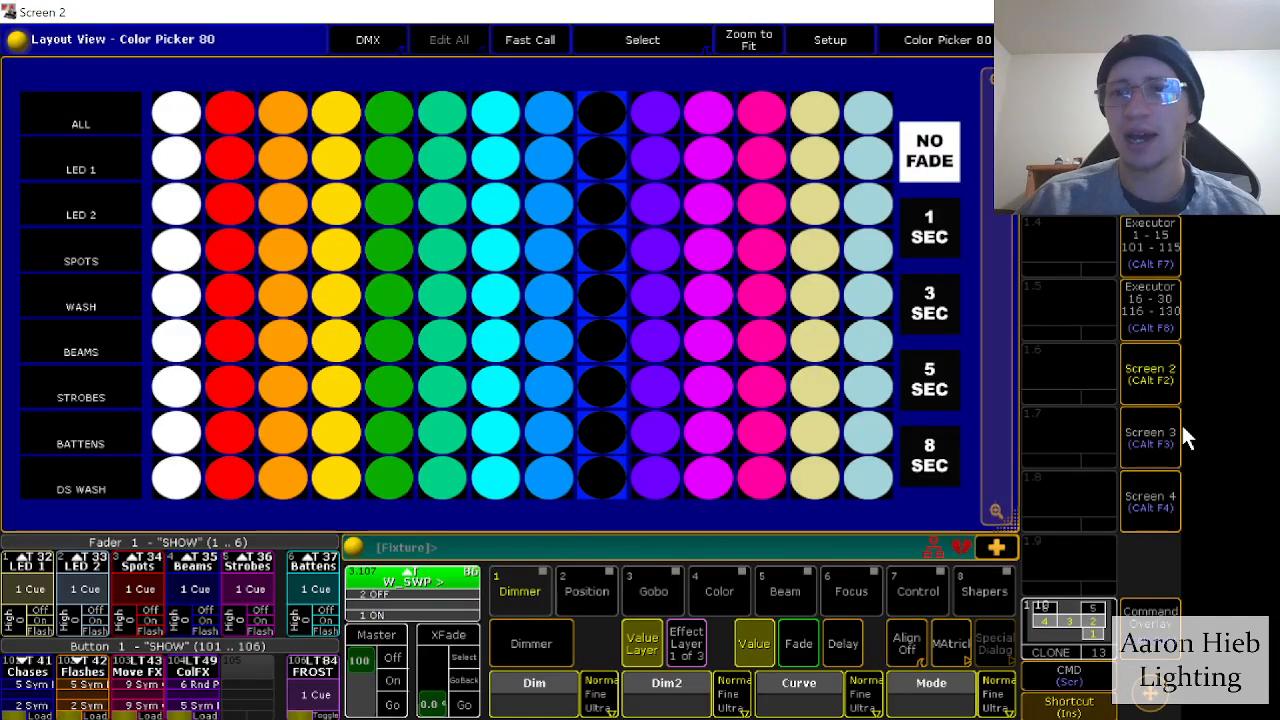
click(1149, 440)
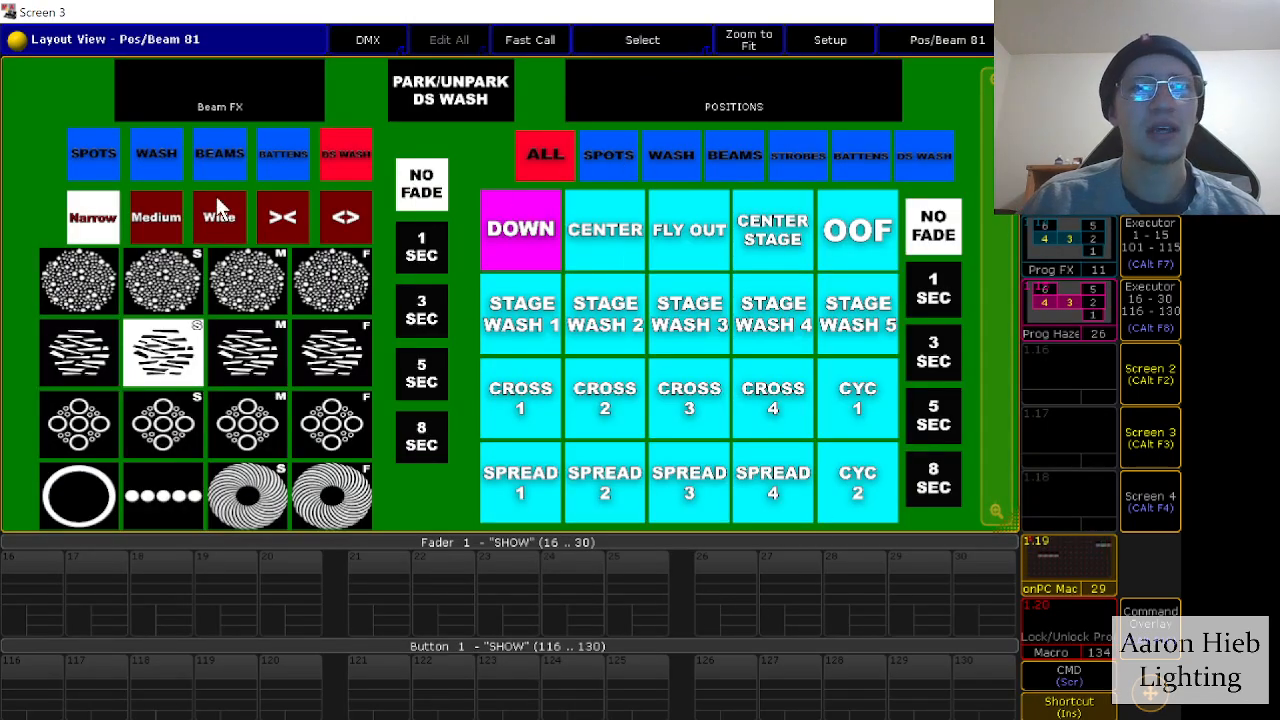
click(150, 158)
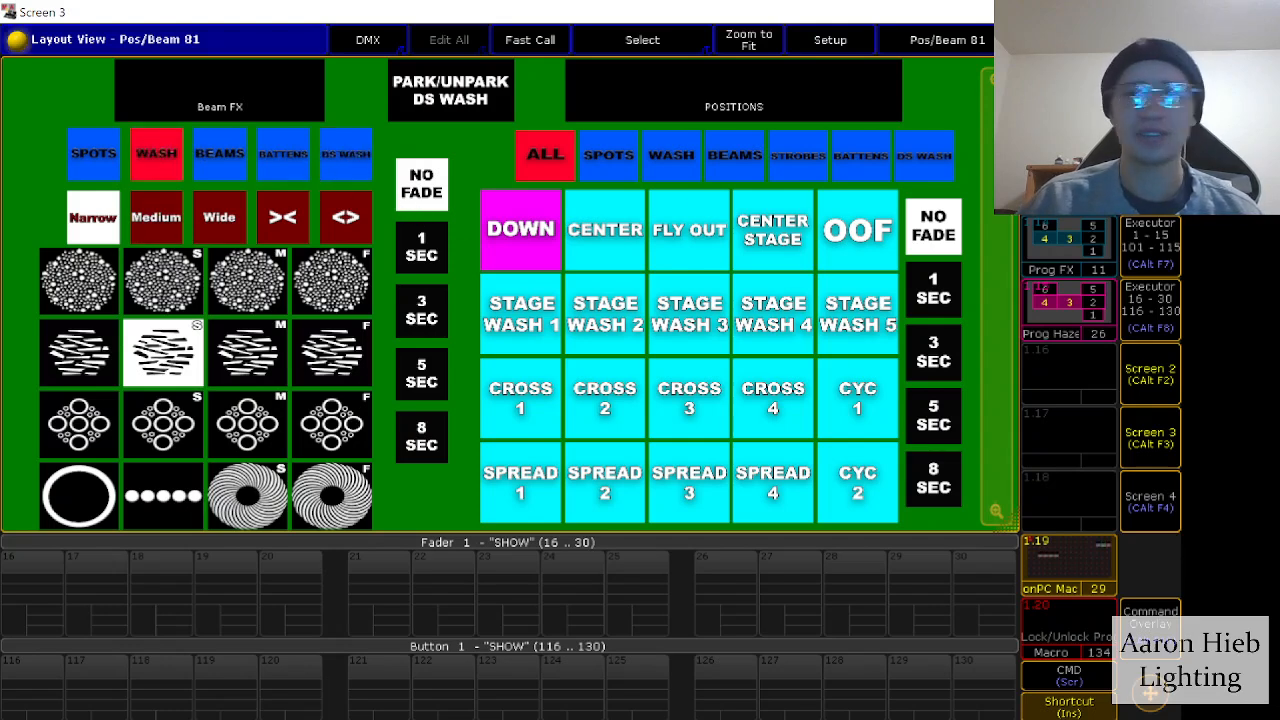
Step: Check which group occupies the first executor of the Beam FX fader page on Screen 4, and return to the Pos/Beam layout
click(1164, 486)
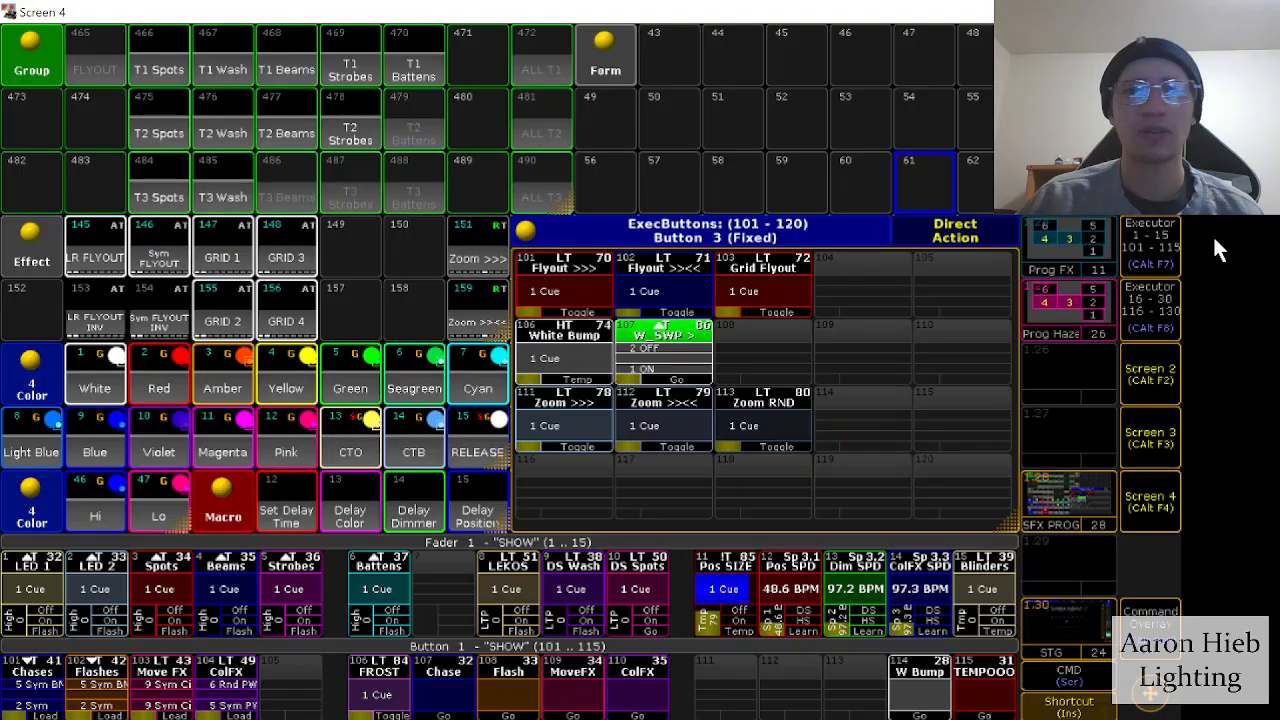
click(1065, 230)
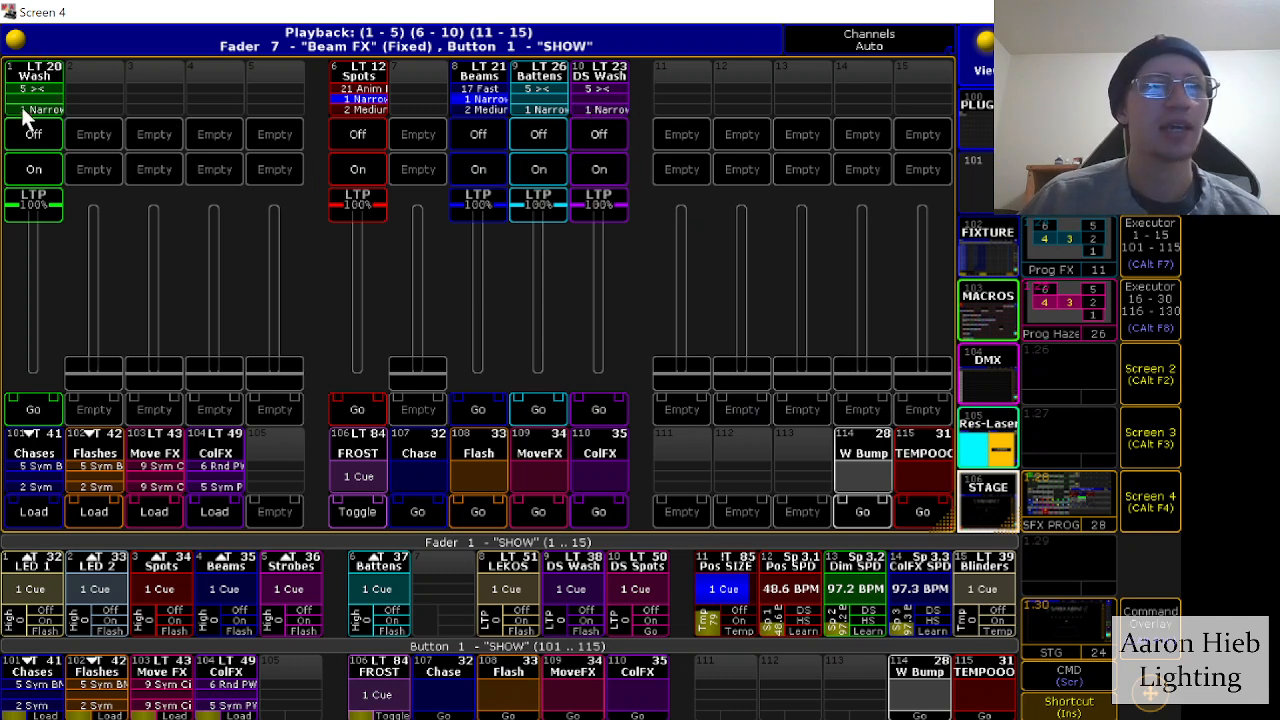
click(1143, 455)
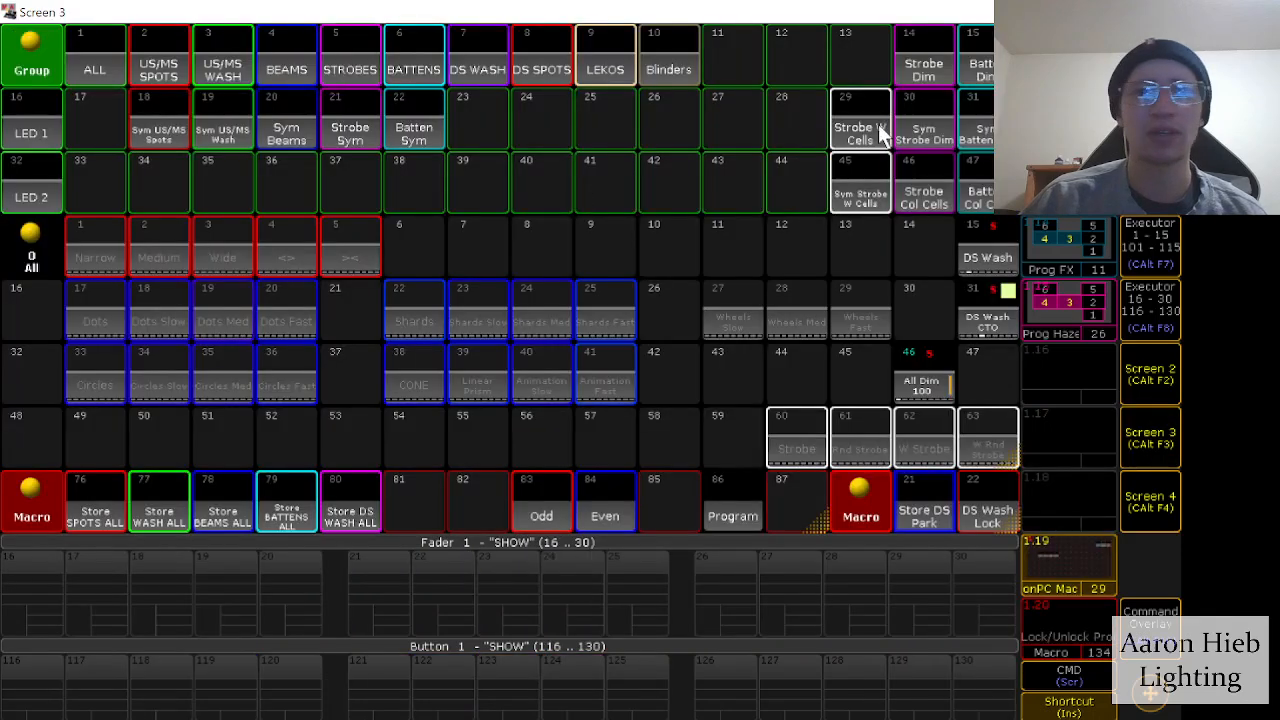
click(1159, 390)
click(1150, 435)
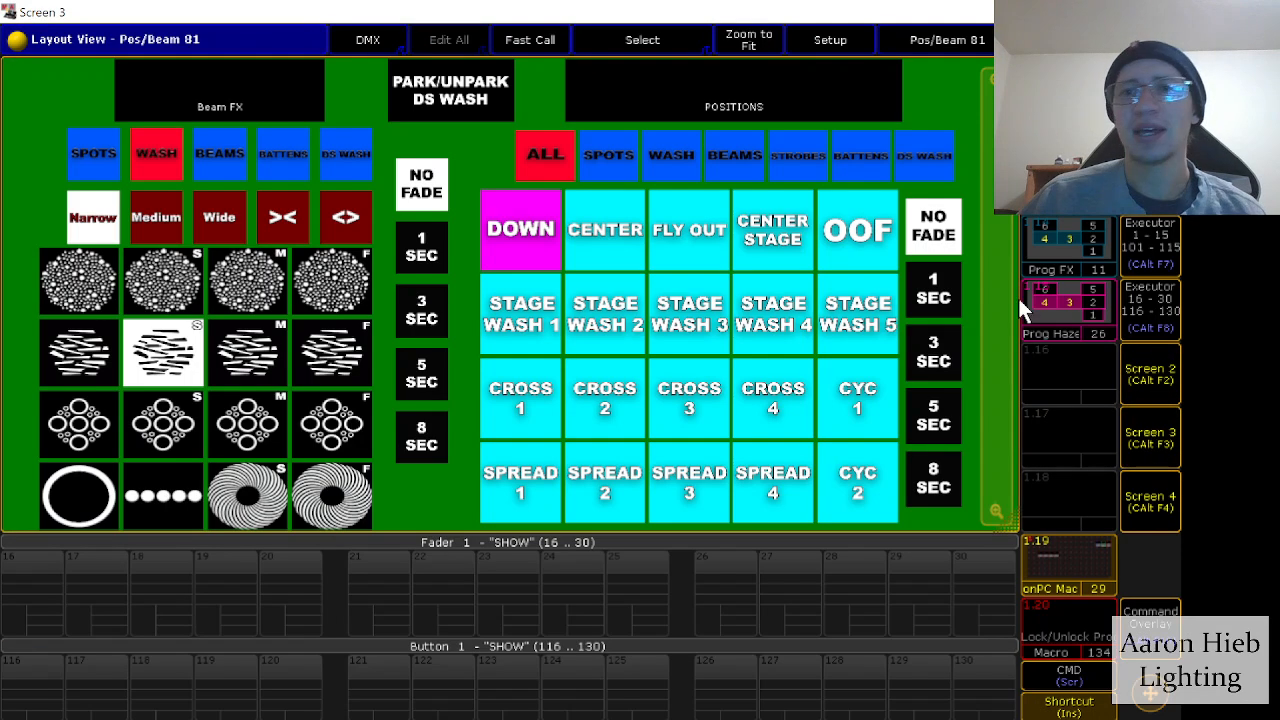
Step: Select SPOTS as the Beam FX target group and check its executor on the Beam FX fader page on Screen 4
click(90, 150)
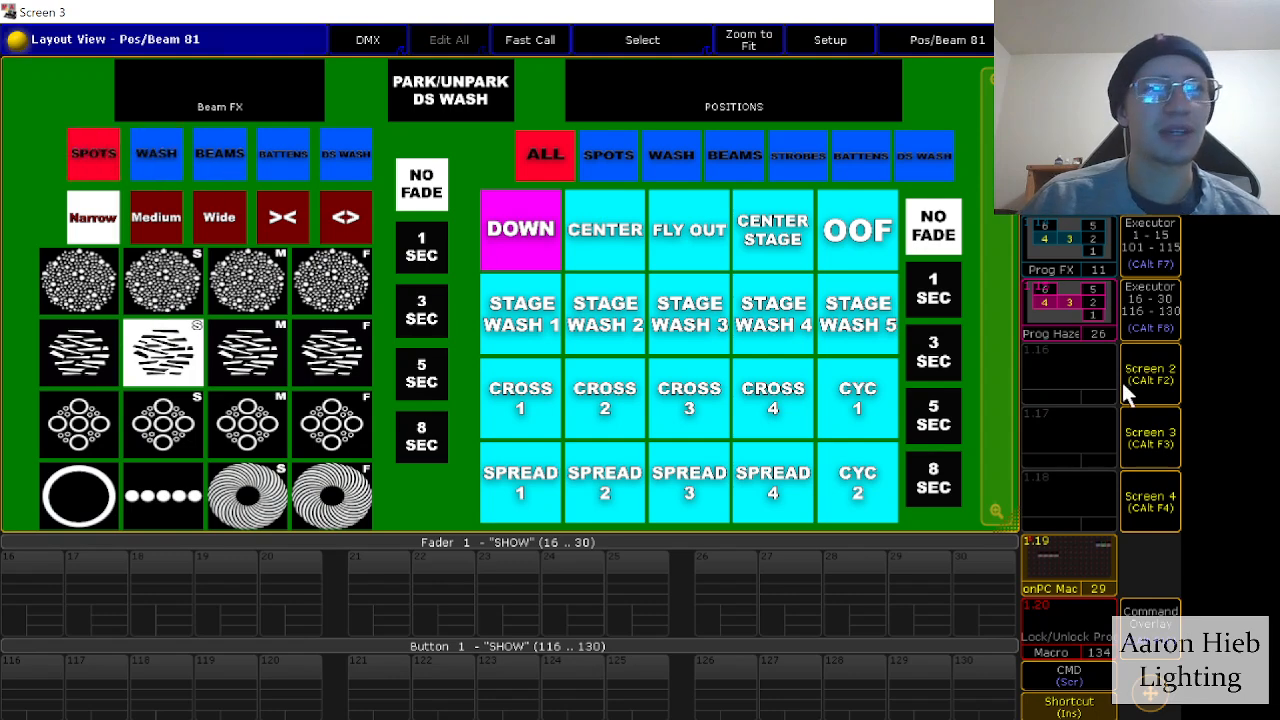
click(1150, 440)
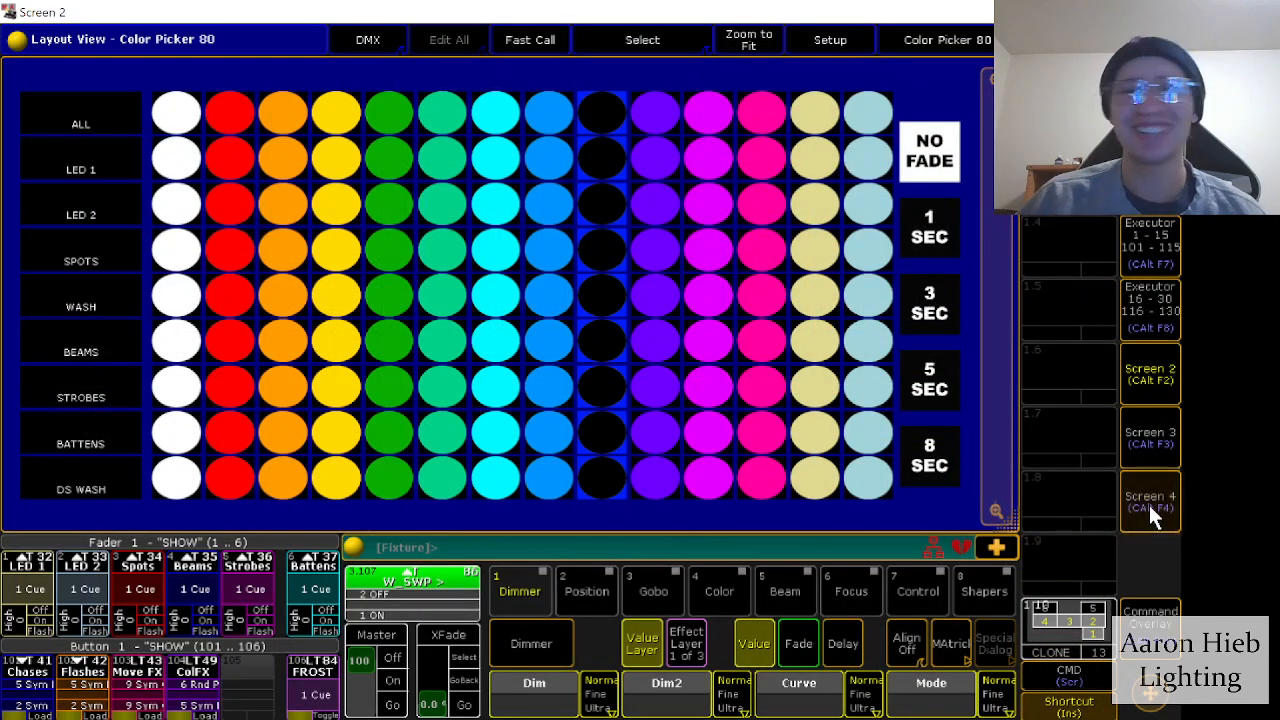
click(1160, 505)
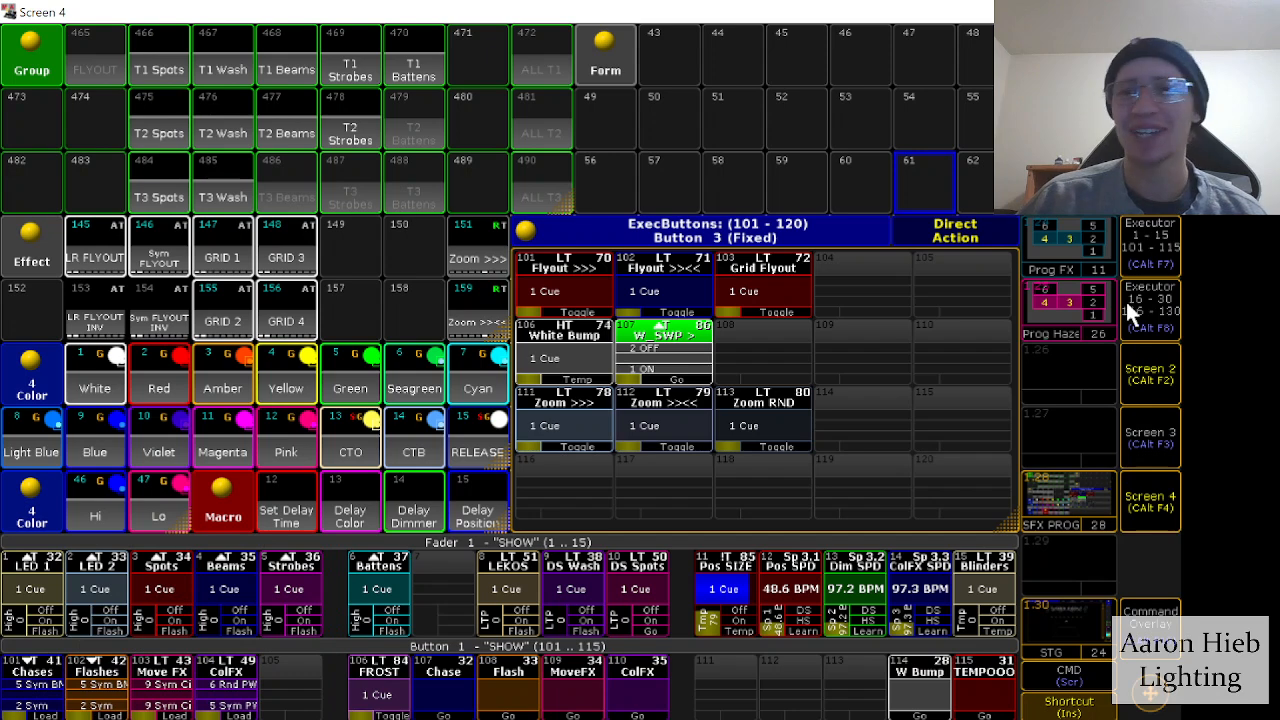
click(1069, 182)
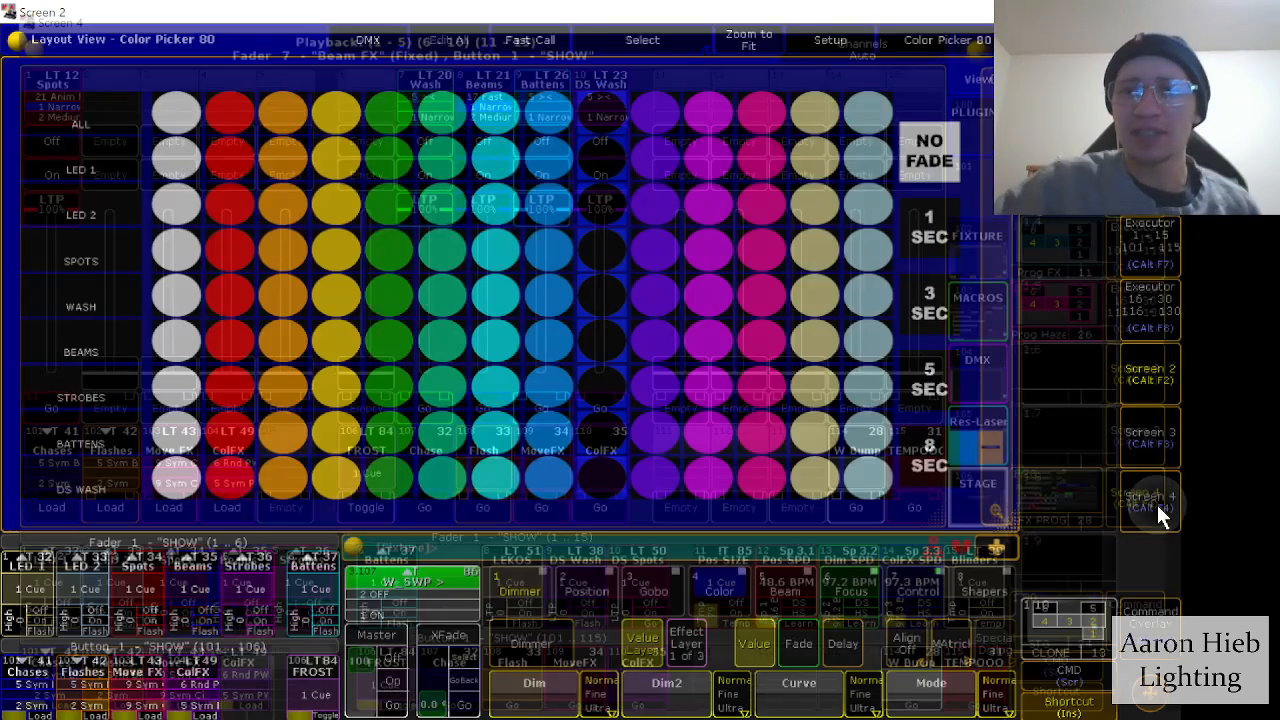
Step: Find the Beam FX No Fade macro in the Screen 3 macro pool, examine its command lines, and close the macro editor
click(1159, 448)
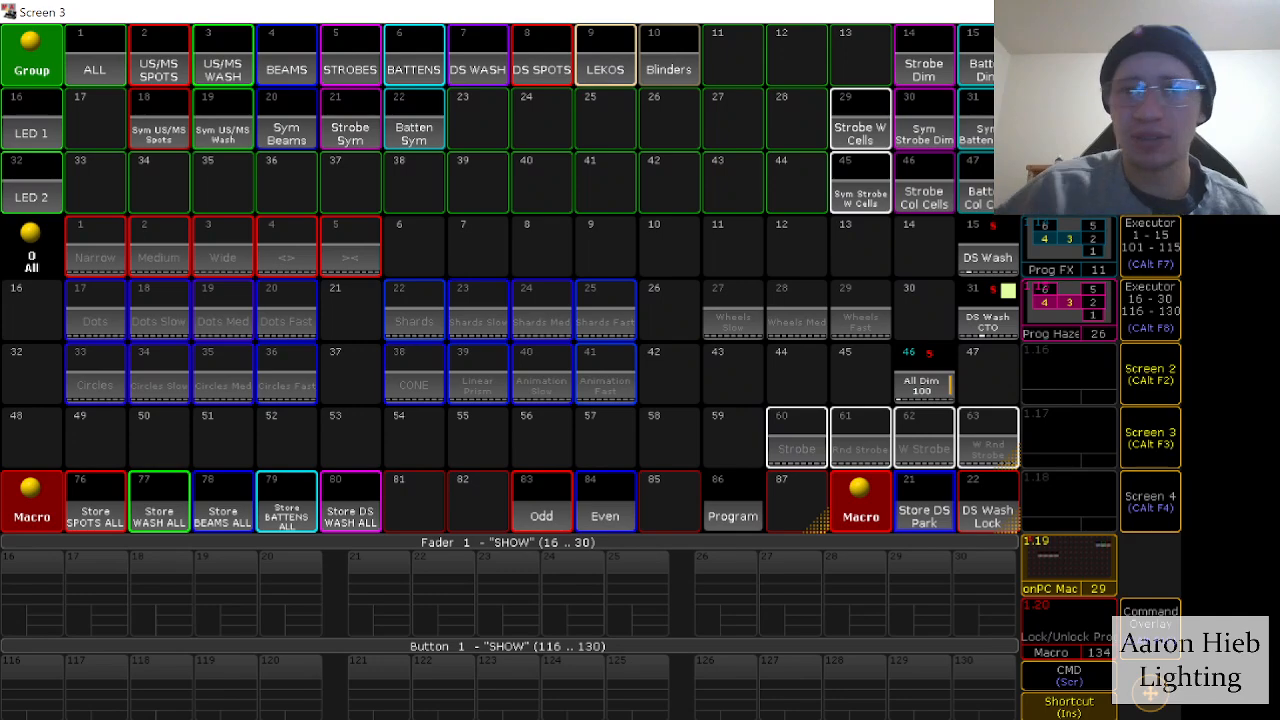
click(1063, 545)
scroll(528, 341, up, 5)
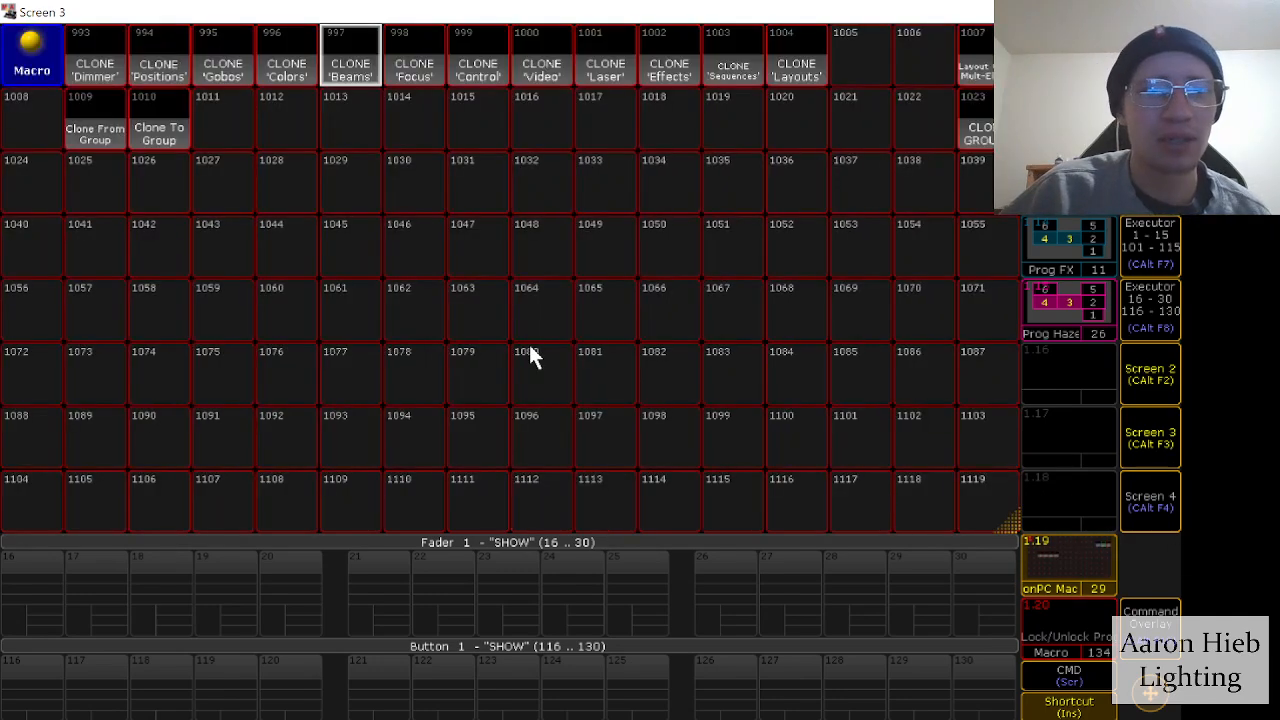
scroll(530, 352, up, 15)
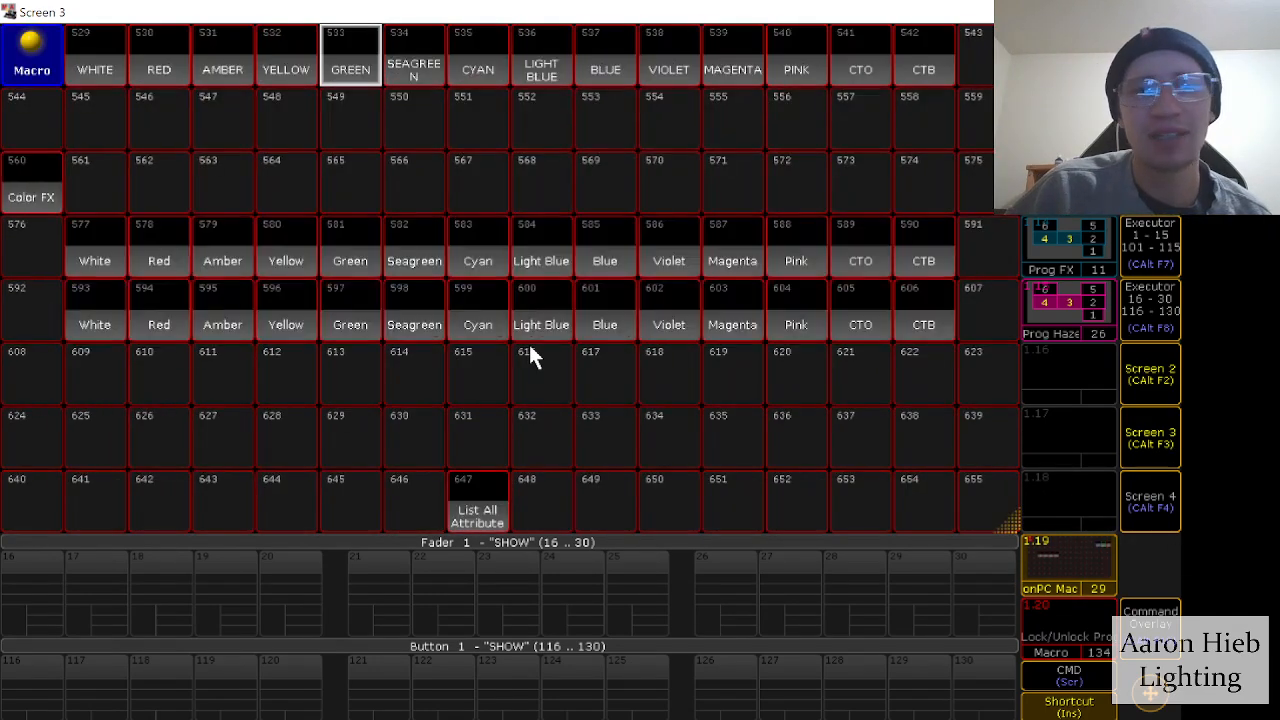
scroll(530, 352, up, 11)
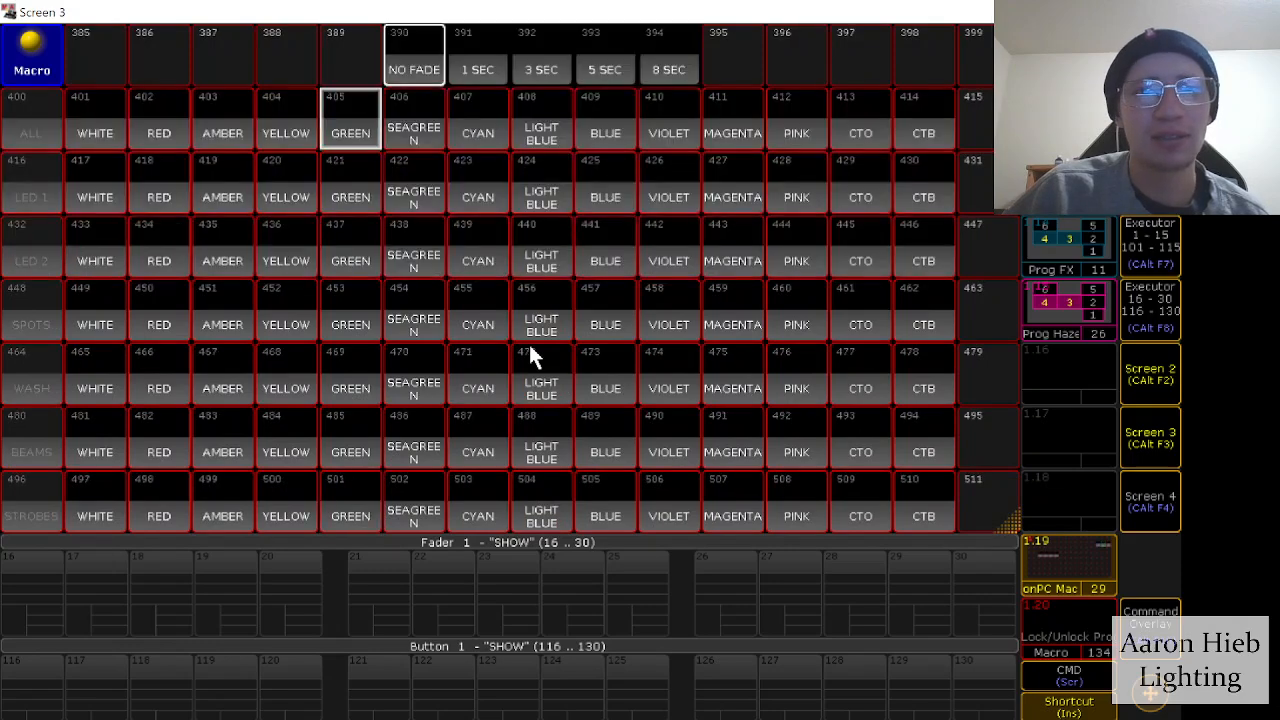
scroll(528, 352, up, 8)
scroll(528, 352, down, 10)
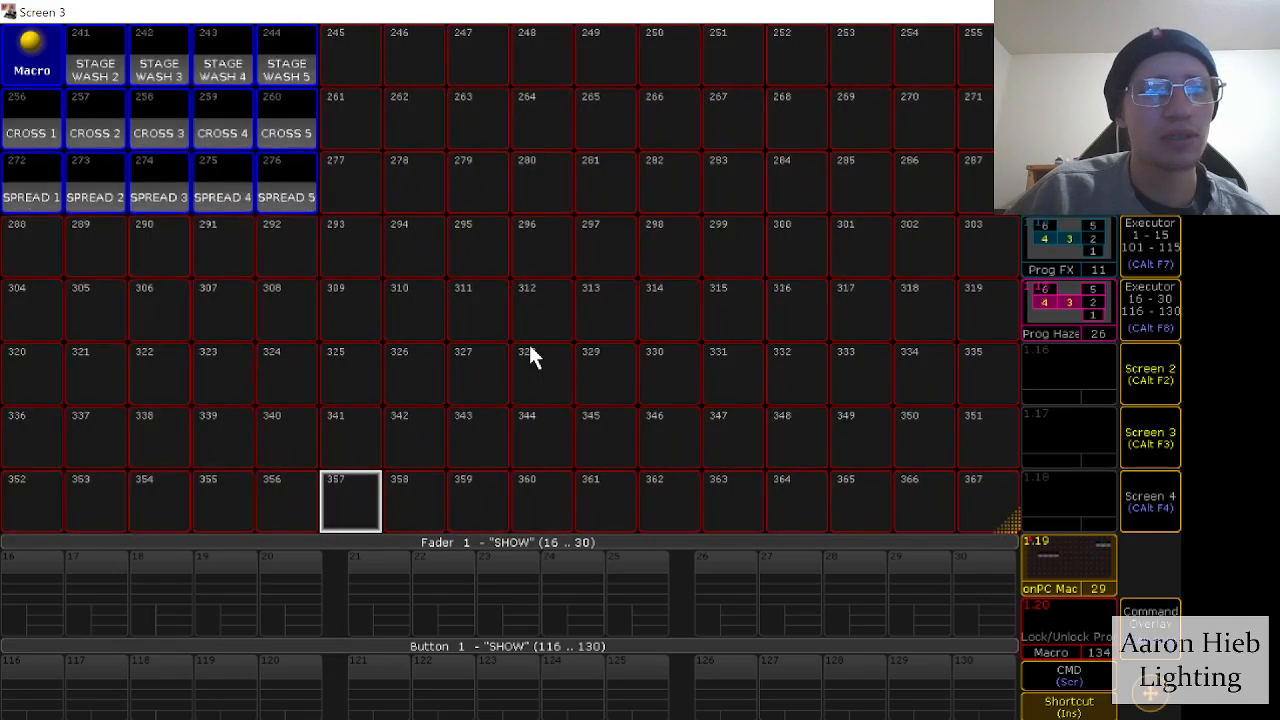
scroll(530, 352, down, 10)
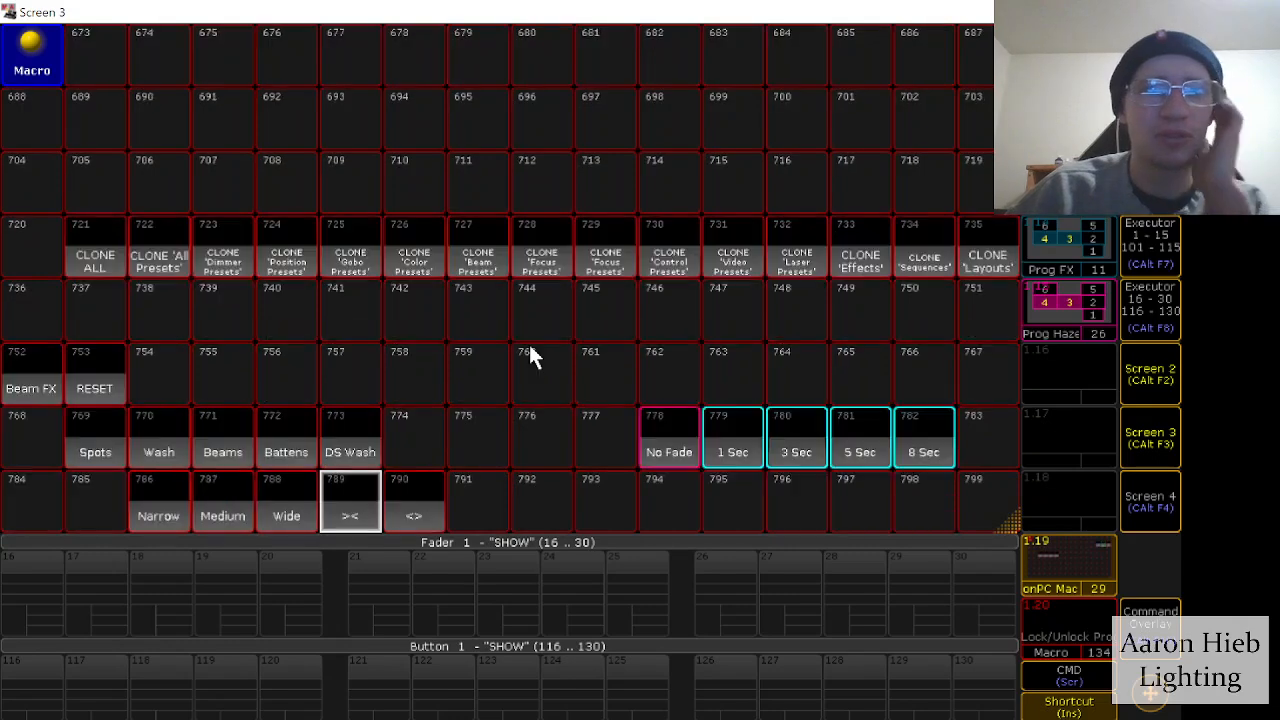
scroll(530, 352, down, 2)
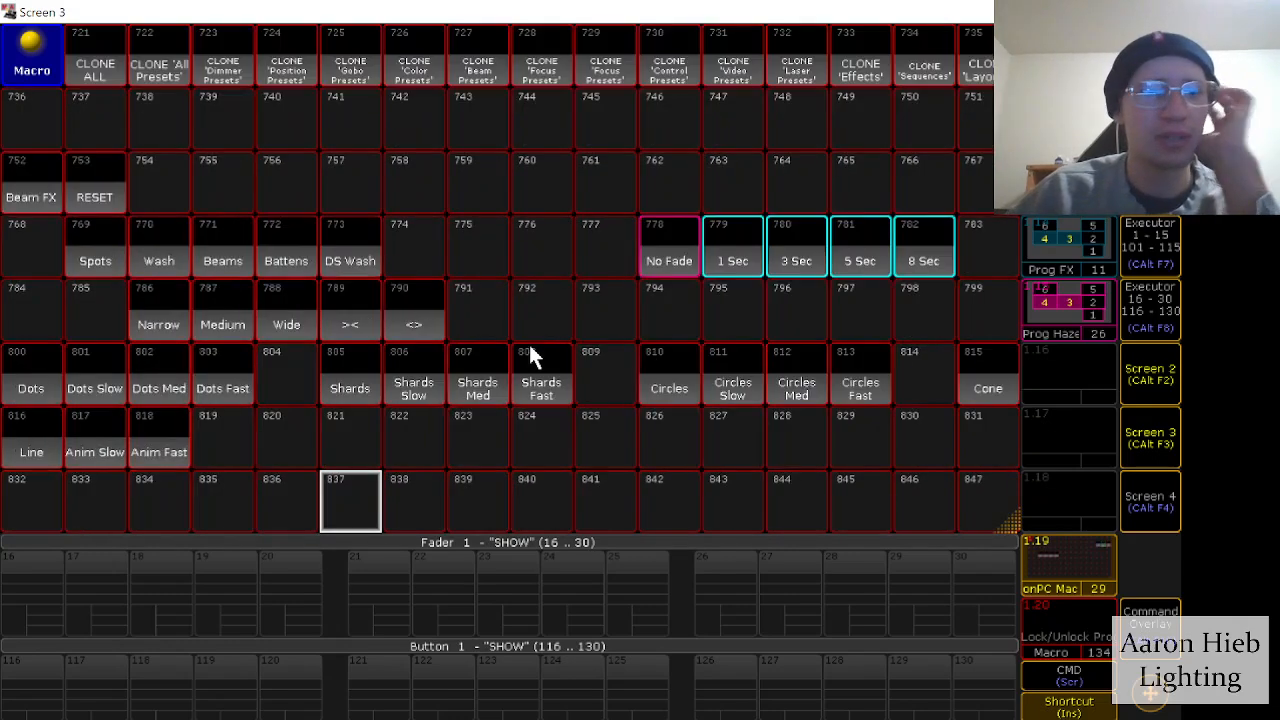
right_click(677, 253)
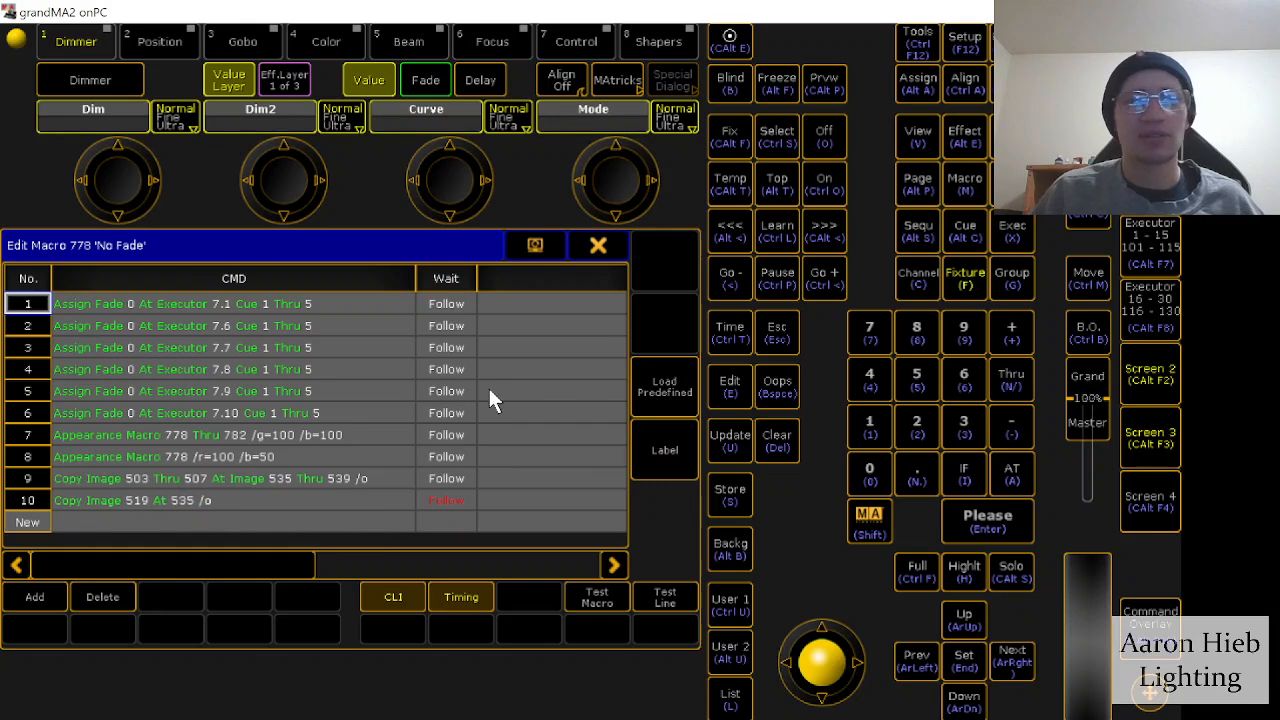
click(598, 245)
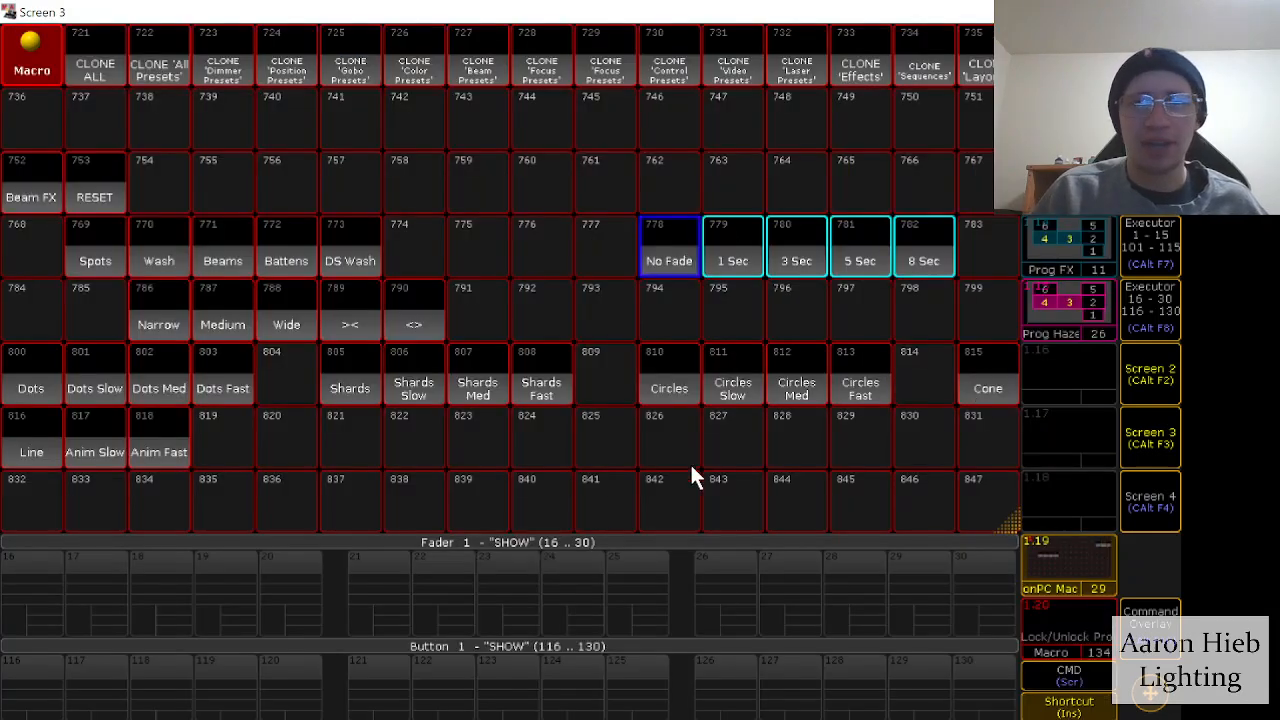
Step: Return to the Pos/Beam layout on Screen 3 and examine the command lines of the DOWN position macro
click(1140, 452)
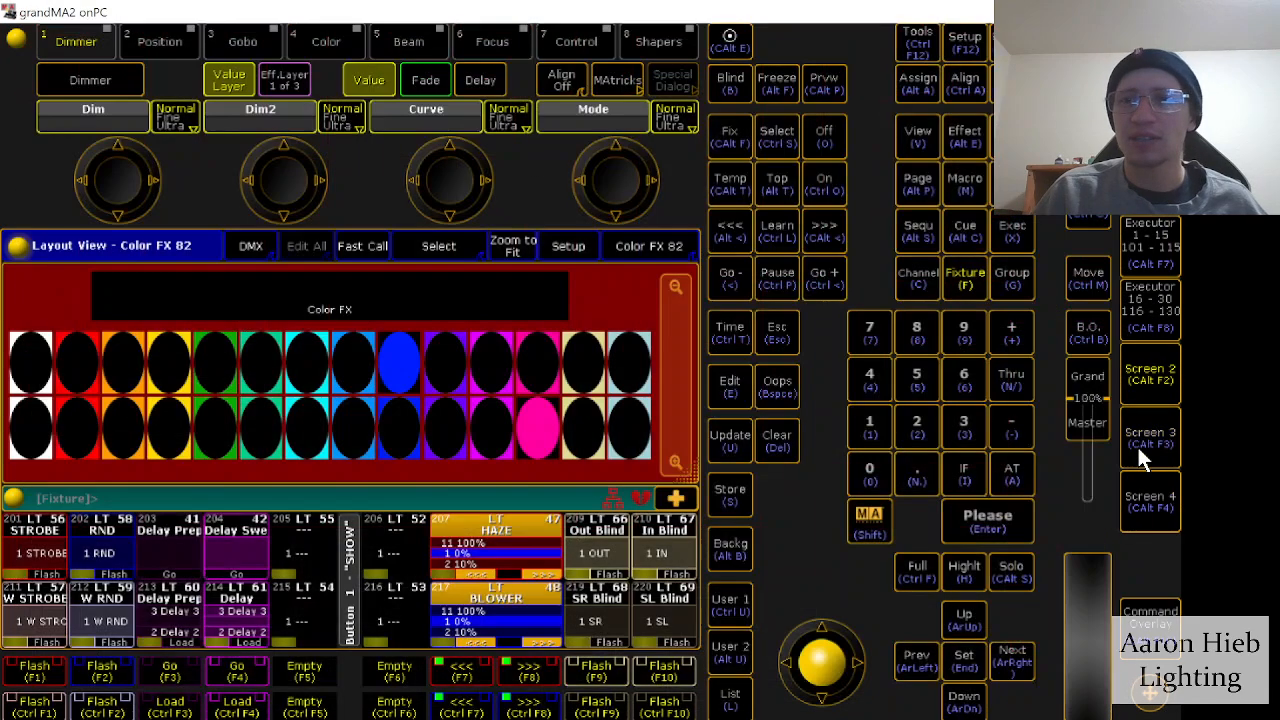
click(1140, 380)
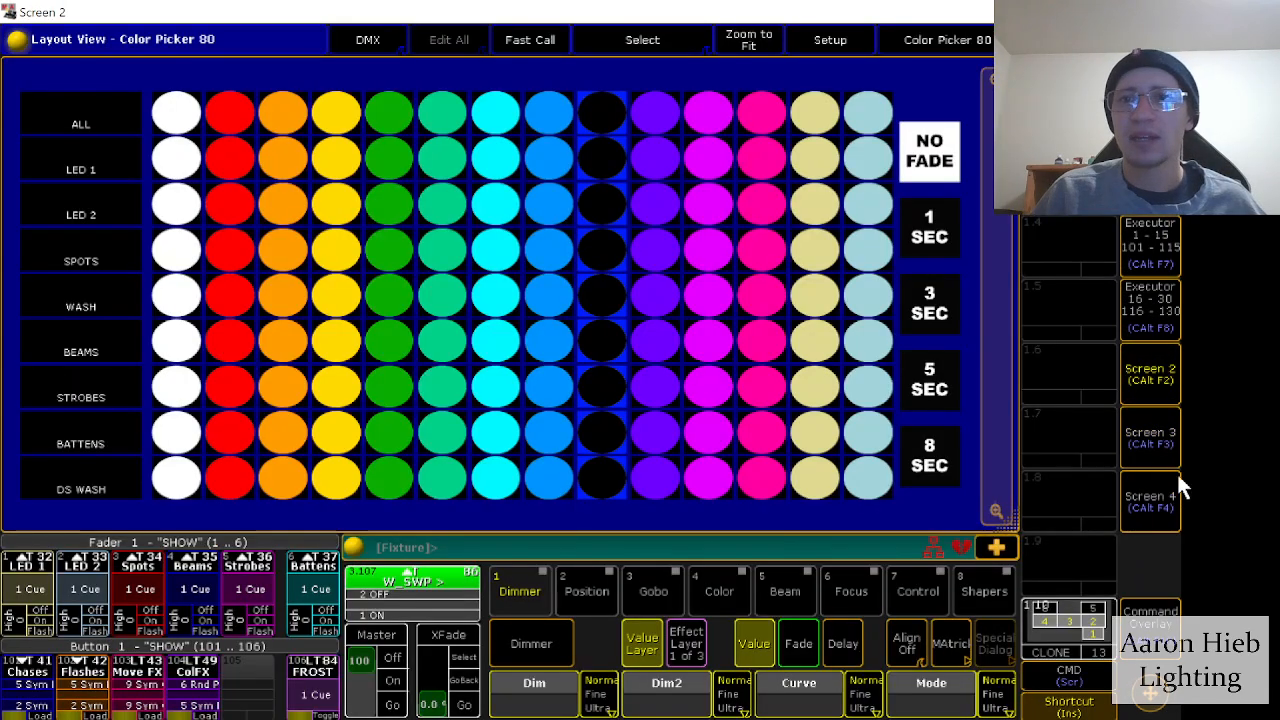
click(1145, 455)
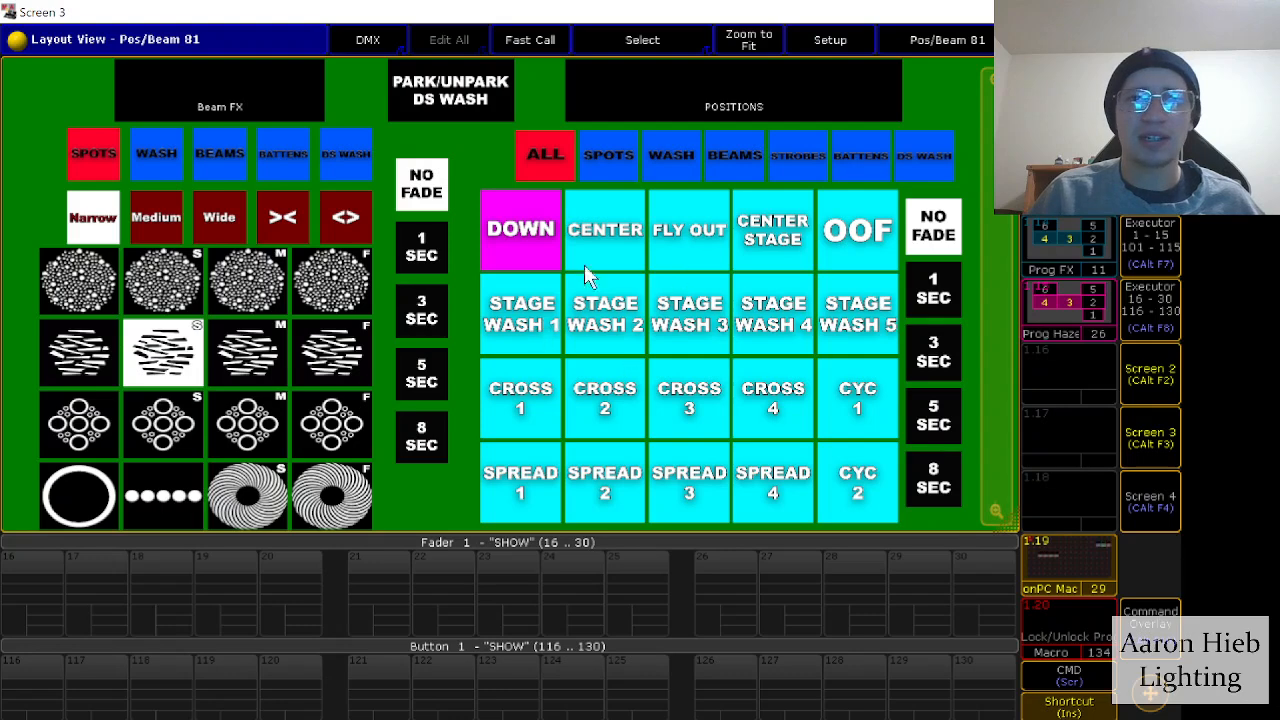
right_click(508, 222)
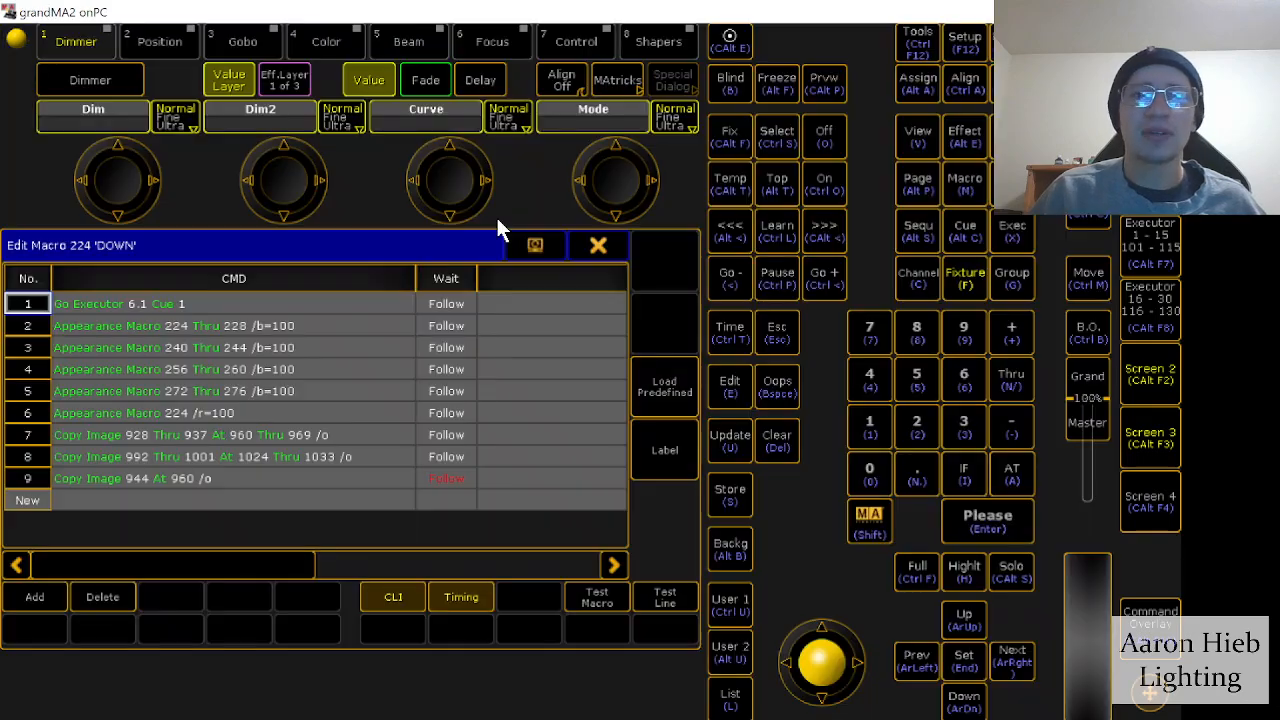
click(600, 246)
Step: In layout setup mode, preview the DOWN macro element as a Pool icon and switch its visualization back to Simple
click(812, 52)
click(521, 262)
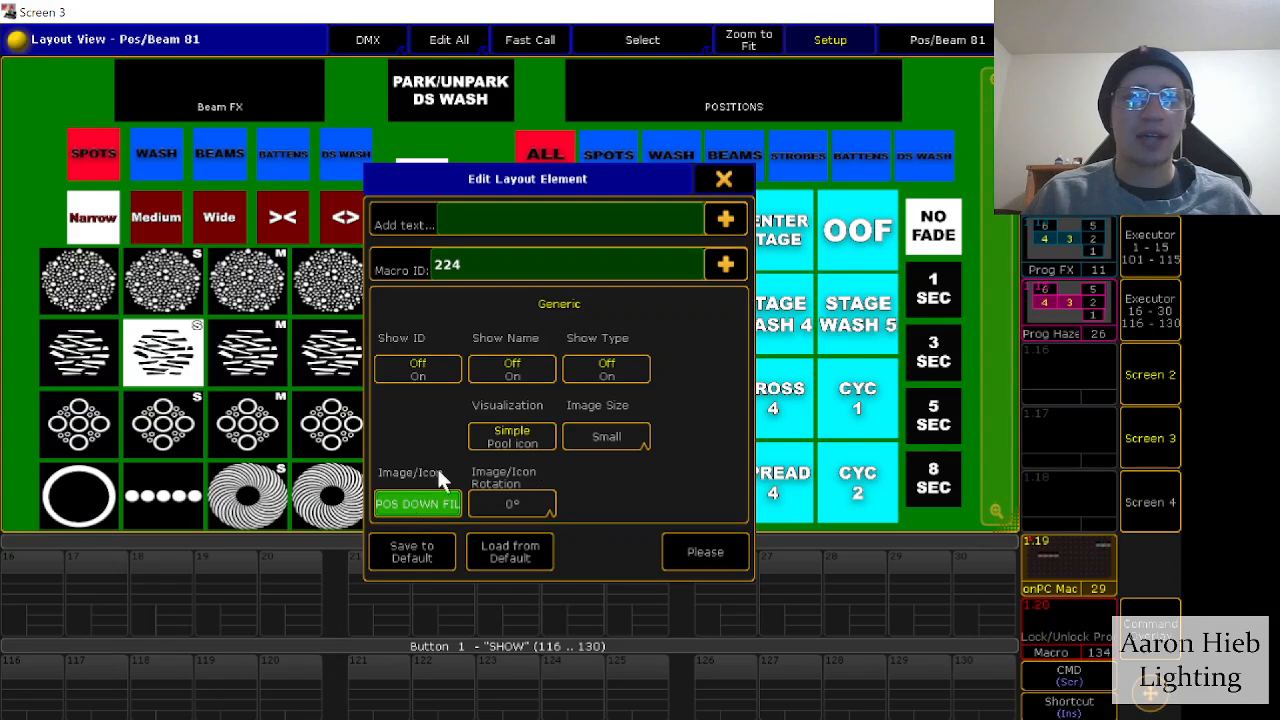
click(521, 432)
drag(527, 178, 880, 239)
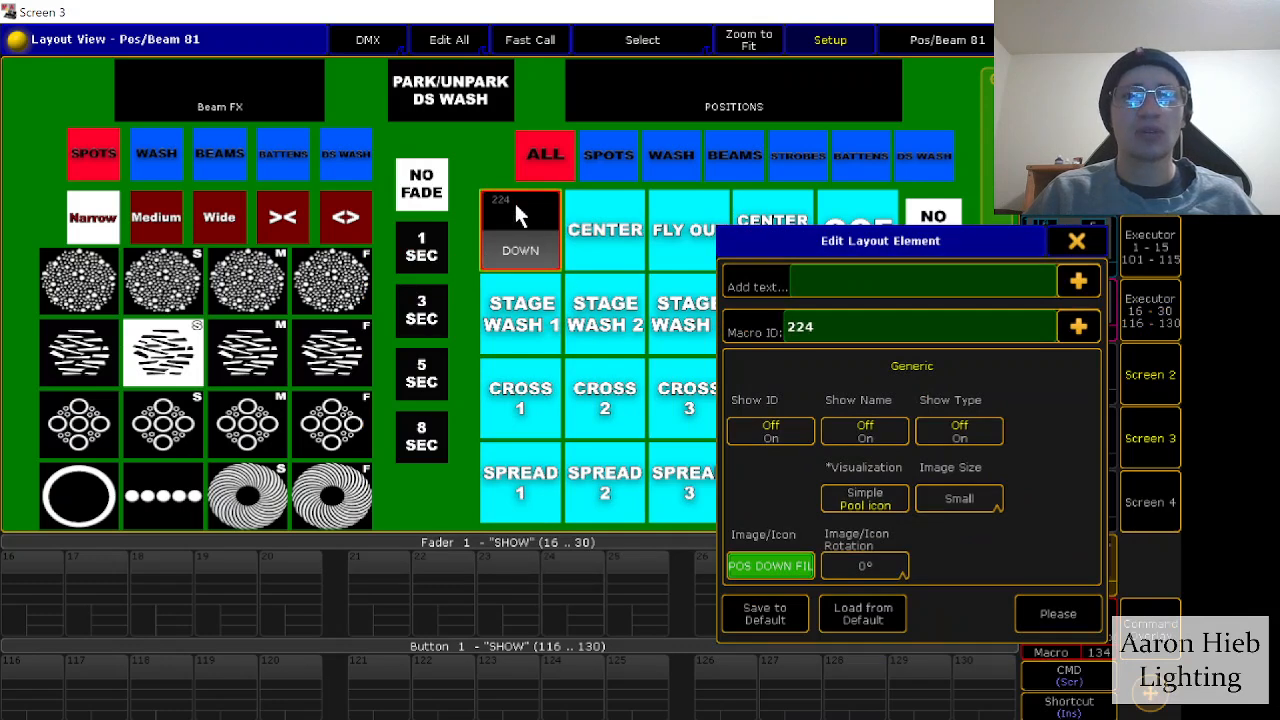
click(858, 497)
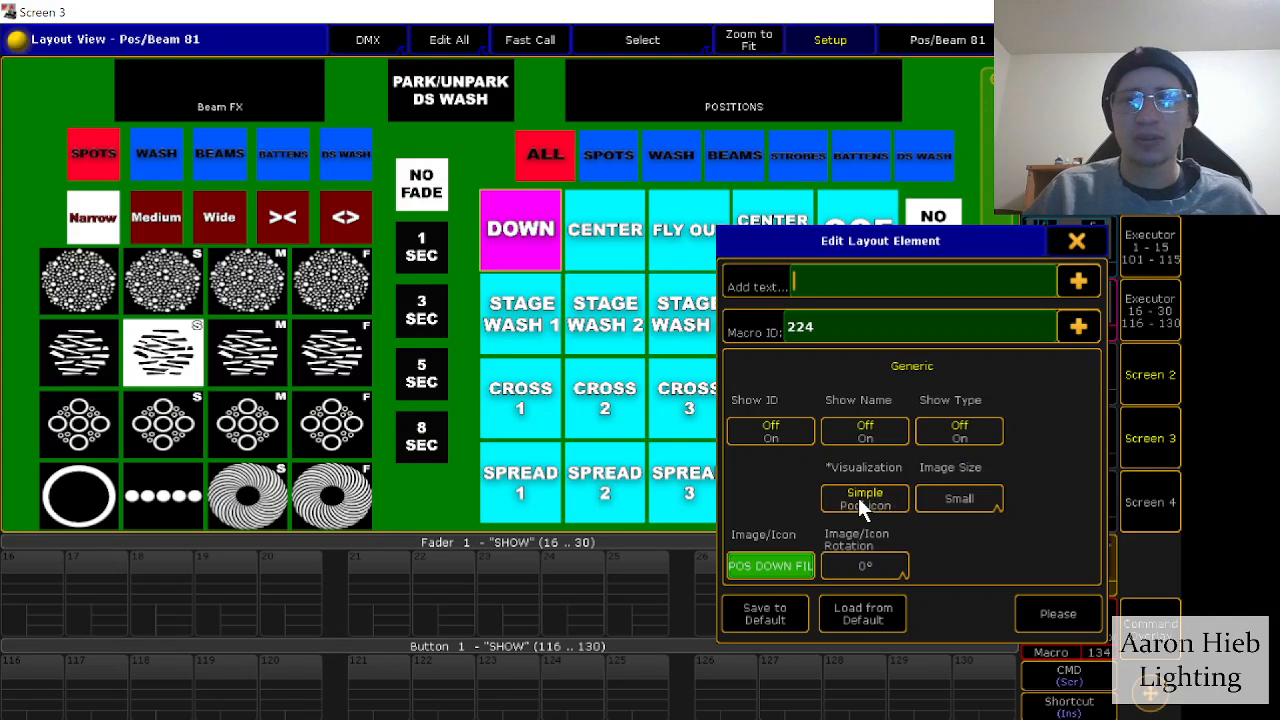
Step: Check which image is assigned to the DOWN element and close its settings without changing it
click(786, 566)
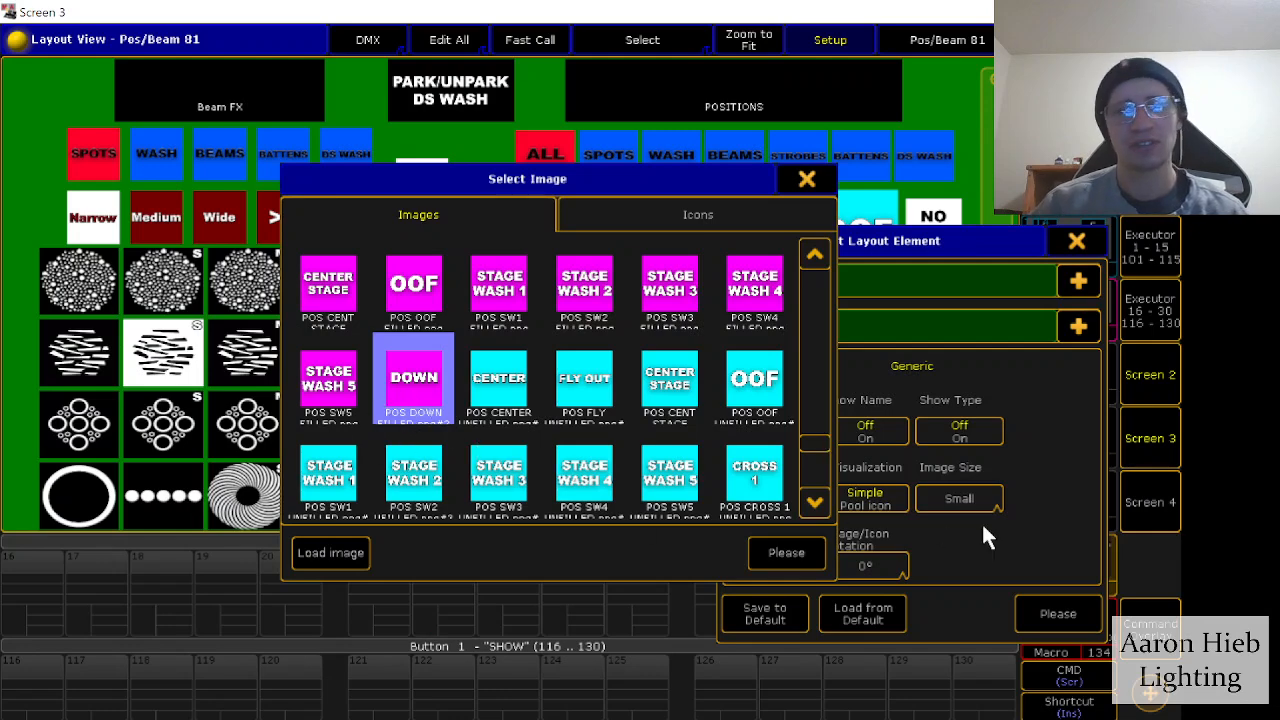
click(814, 174)
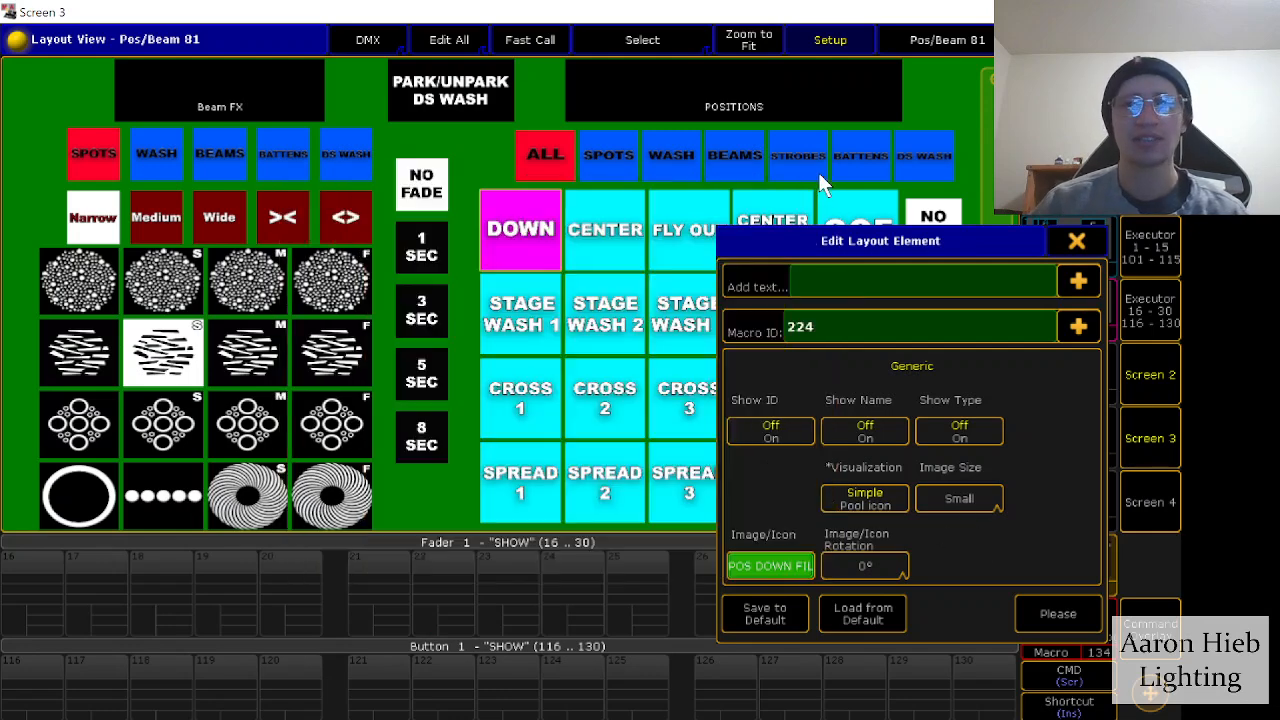
click(1077, 244)
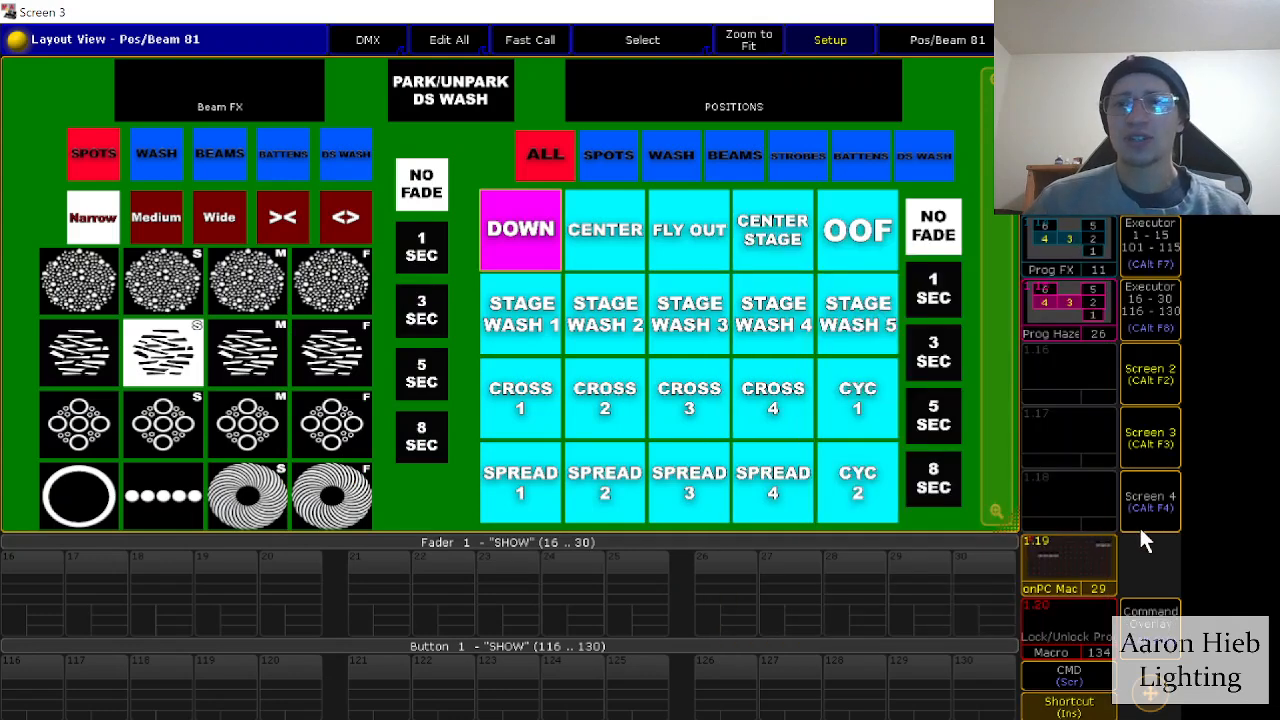
Step: Switch to Screen 4, open the stage view and look at the fixture rig from an angle
click(1152, 385)
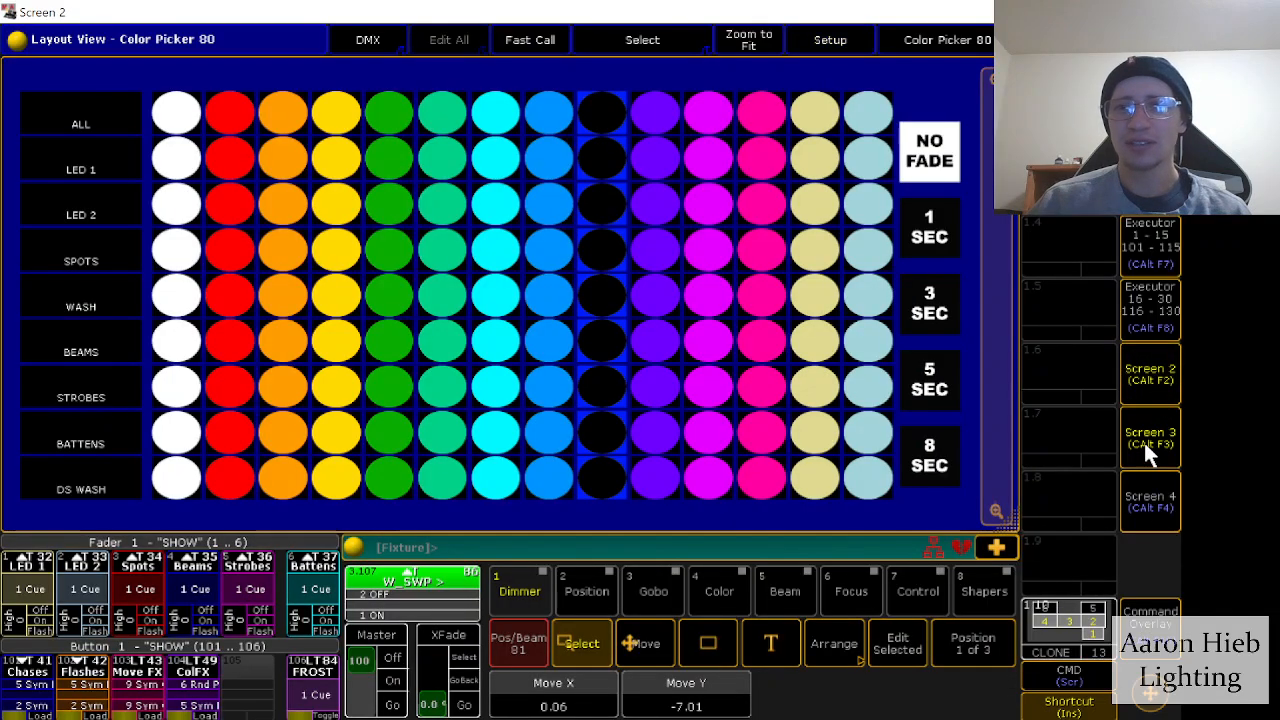
click(1147, 433)
click(1150, 480)
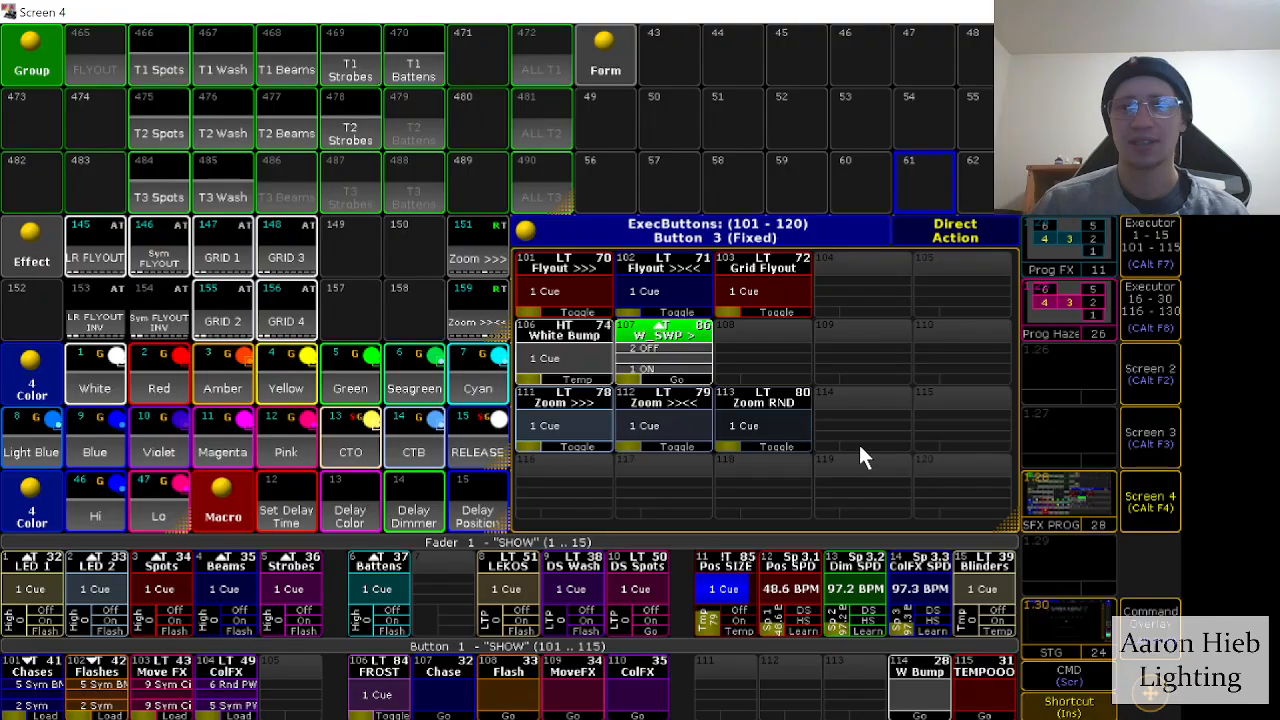
click(1065, 636)
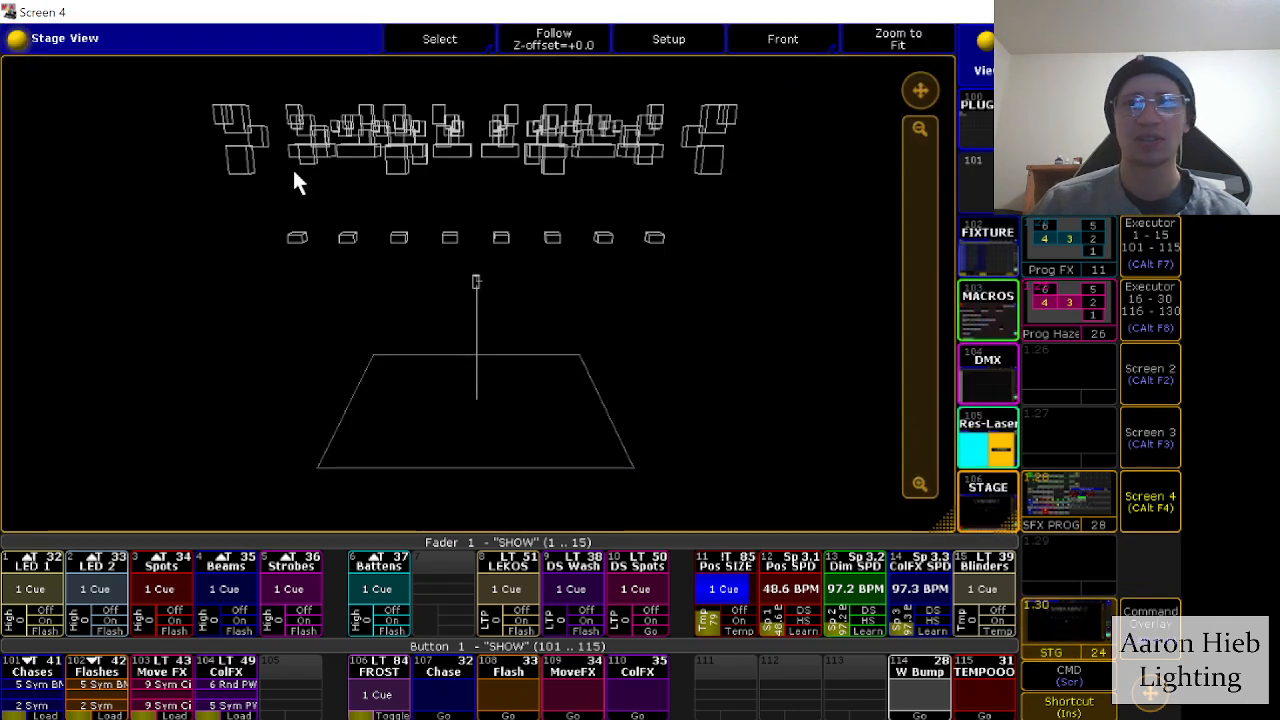
drag(640, 400, 520, 400)
Step: Find and open the Images view in the Screen 4 view pool, and review the fade-time and color images
scroll(988, 185, up, 4)
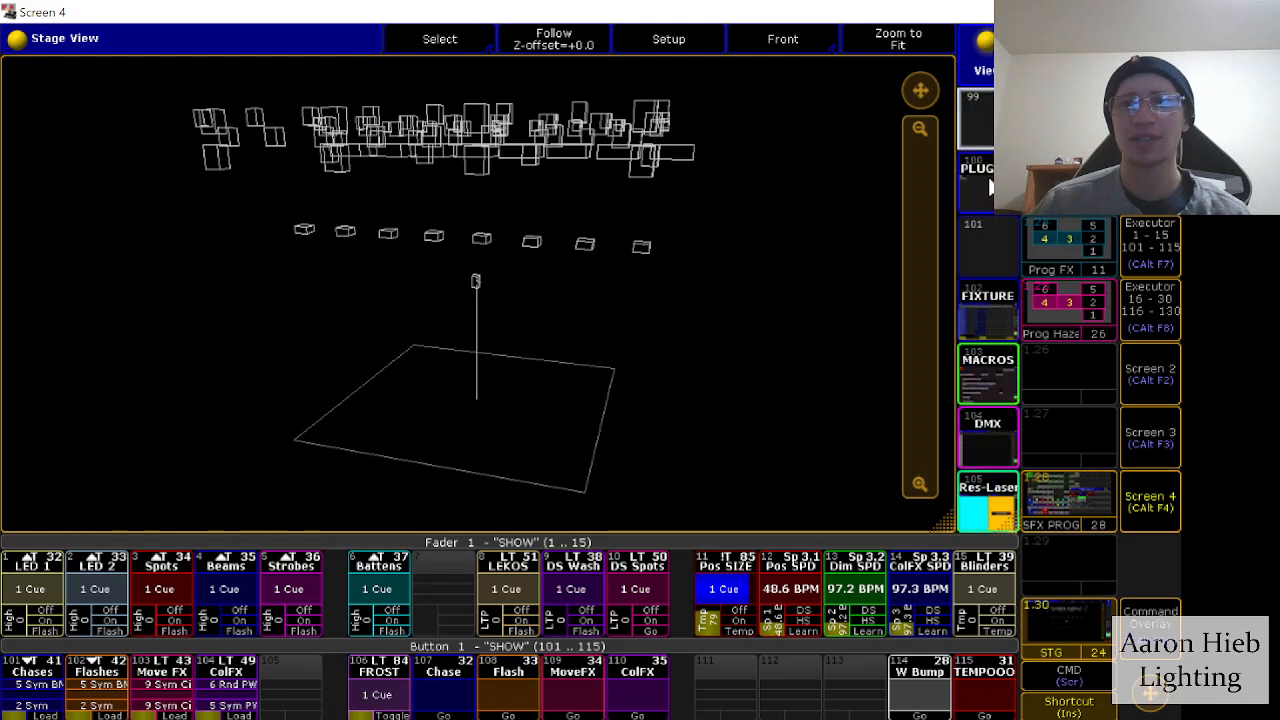
scroll(988, 185, down, 9)
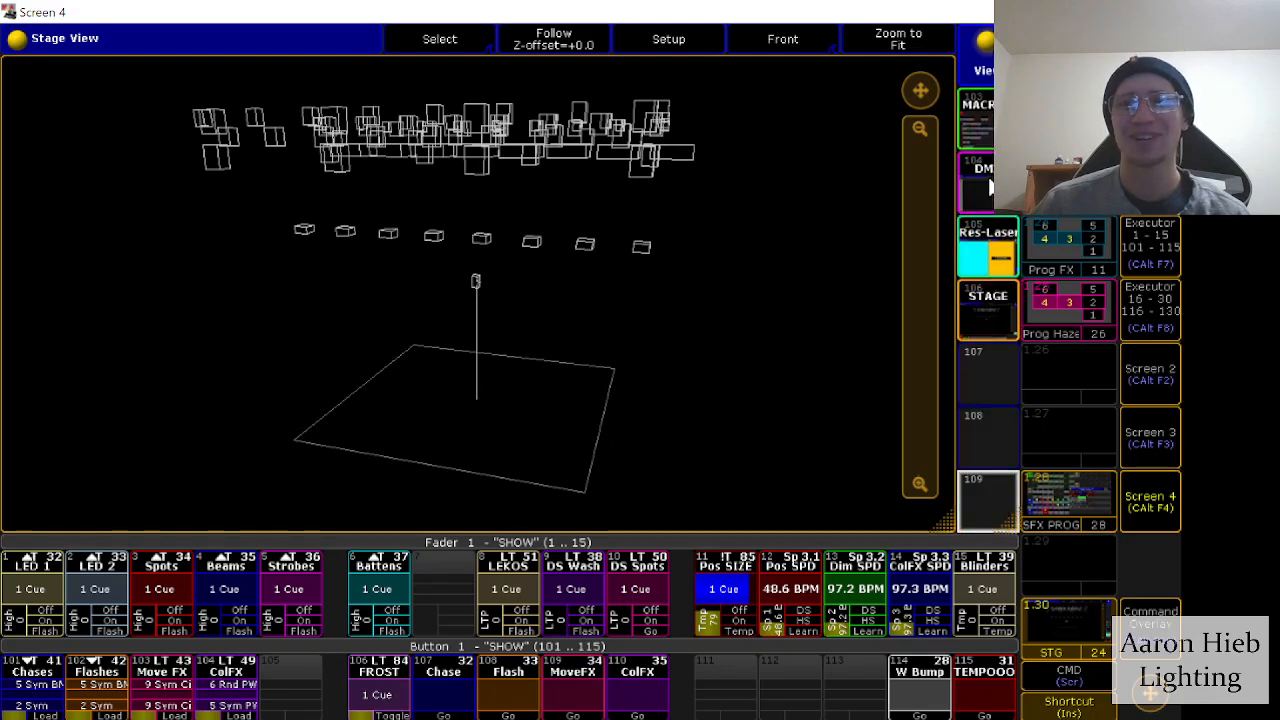
scroll(988, 185, up, 5)
scroll(988, 185, up, 20)
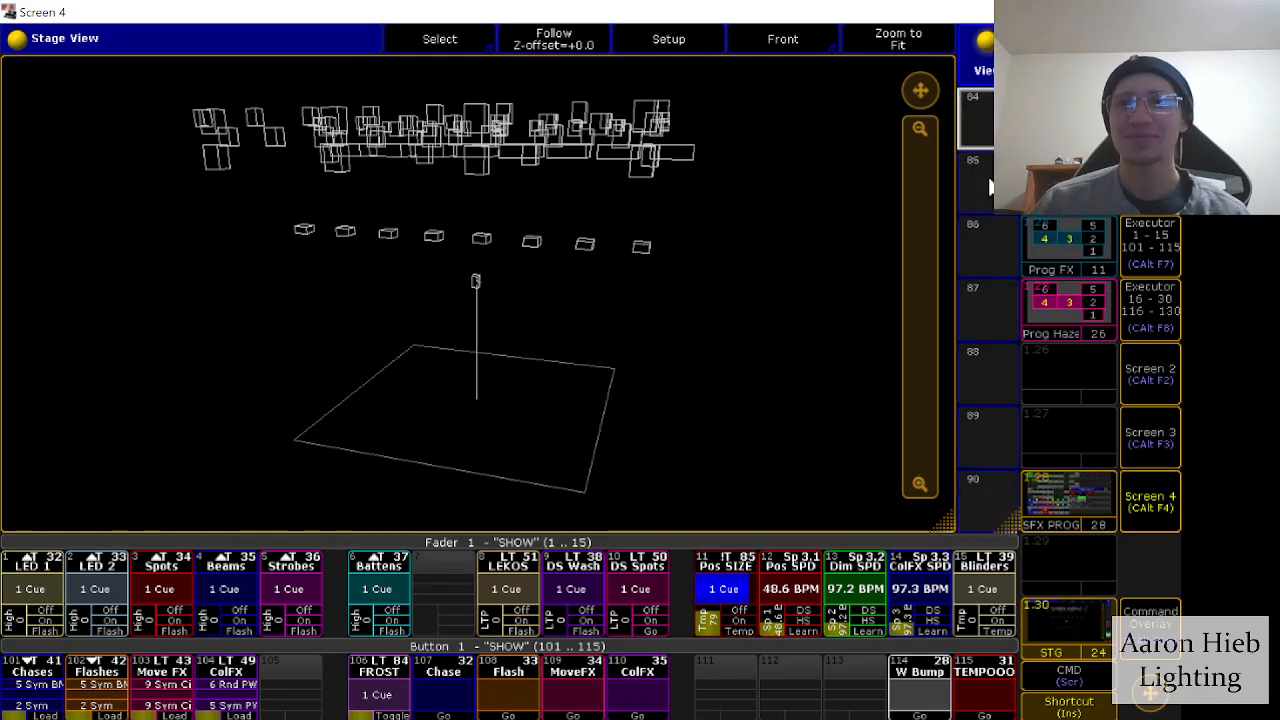
scroll(990, 187, up, 20)
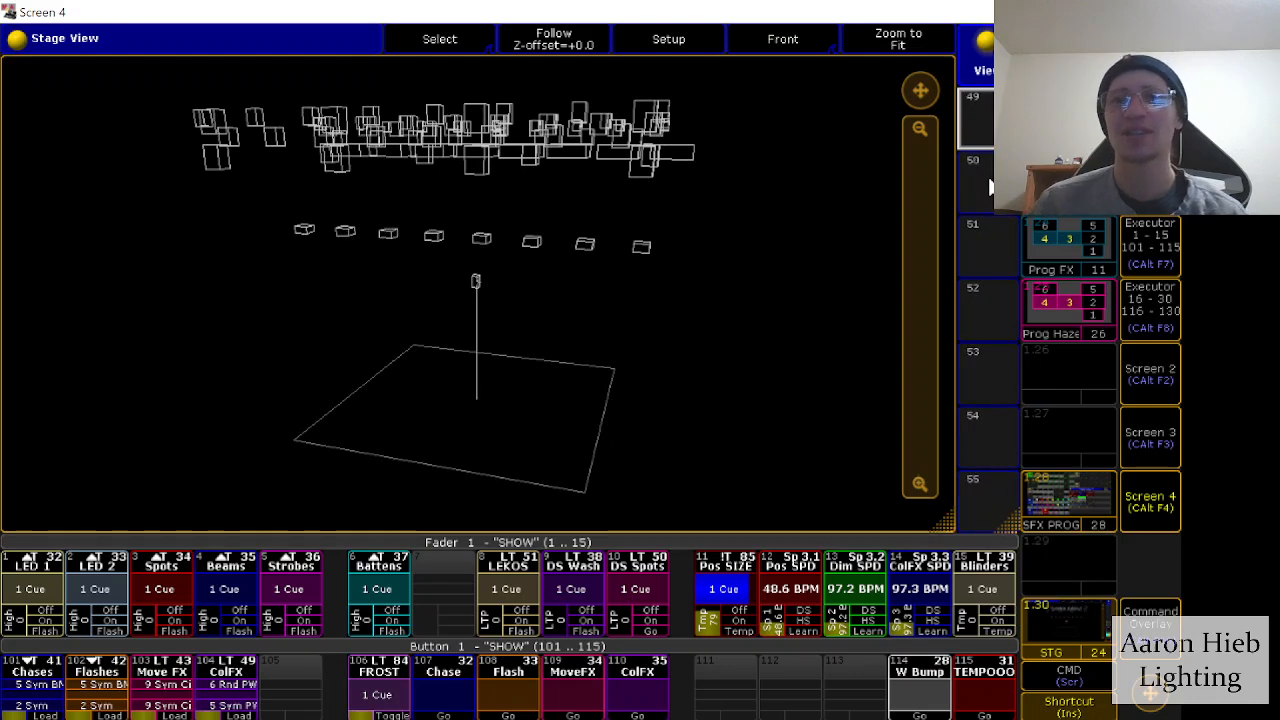
scroll(990, 187, up, 4)
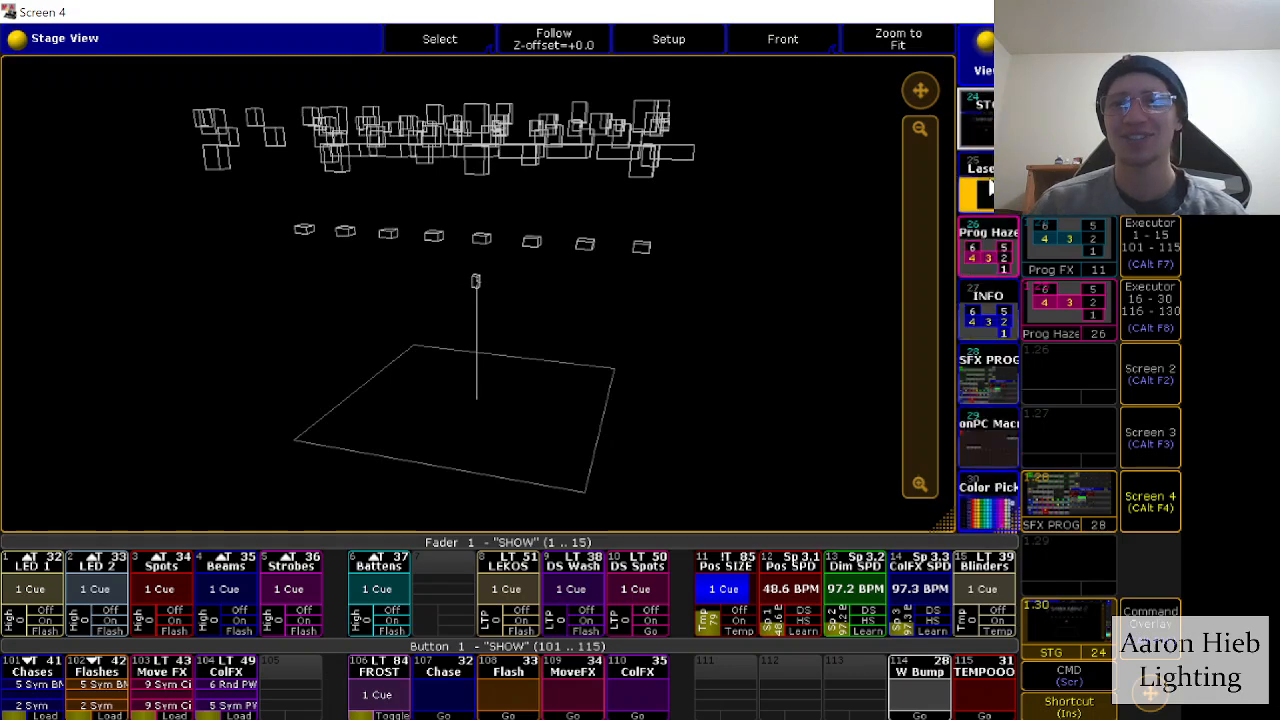
scroll(991, 186, up, 6)
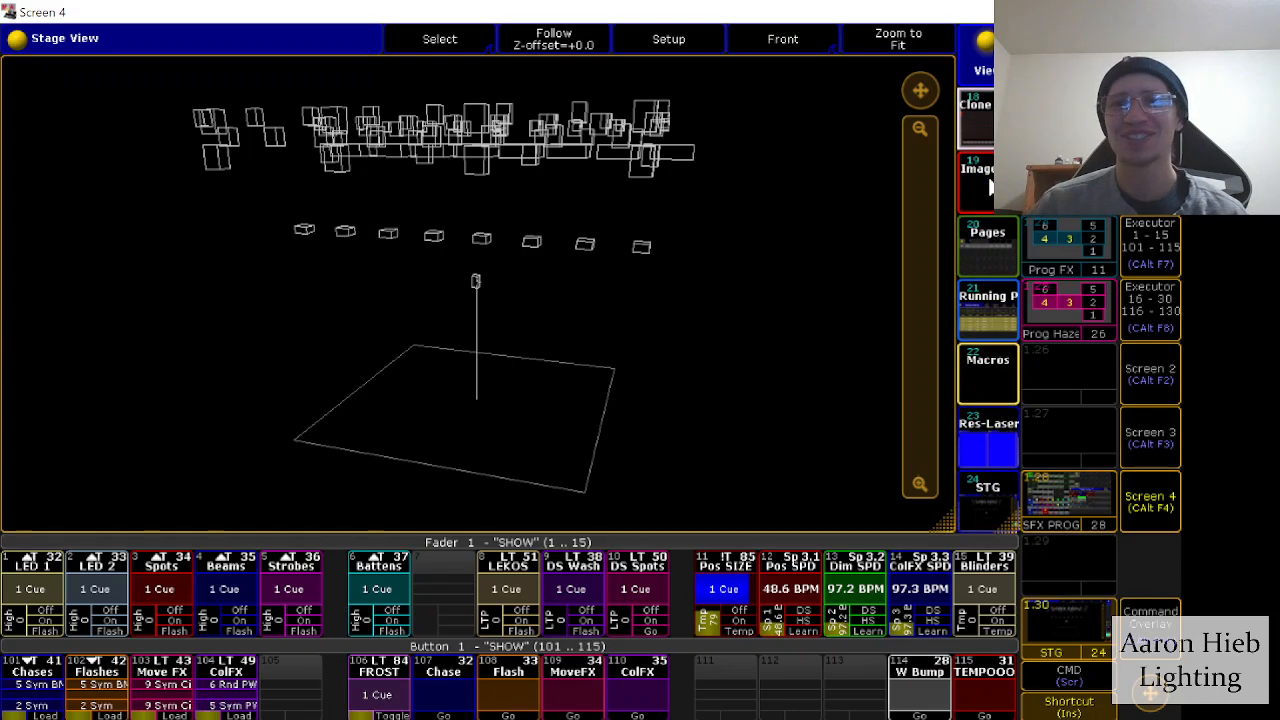
click(988, 180)
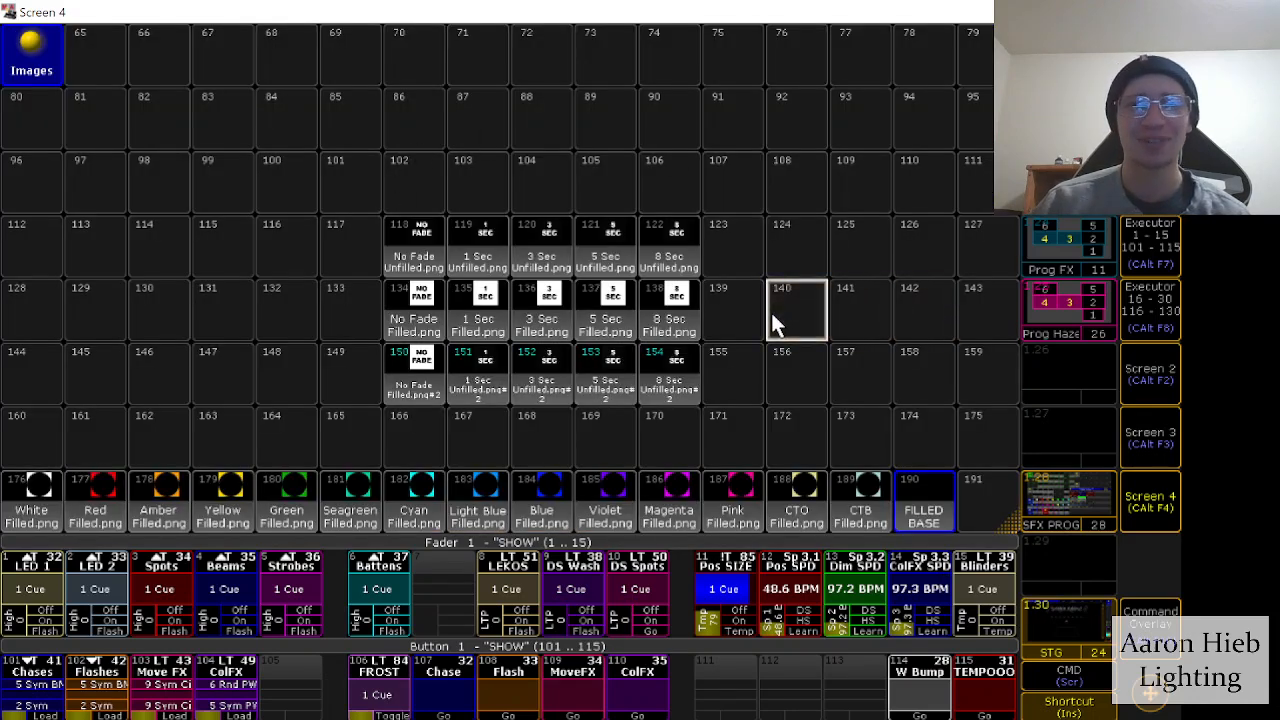
scroll(682, 413, down, 3)
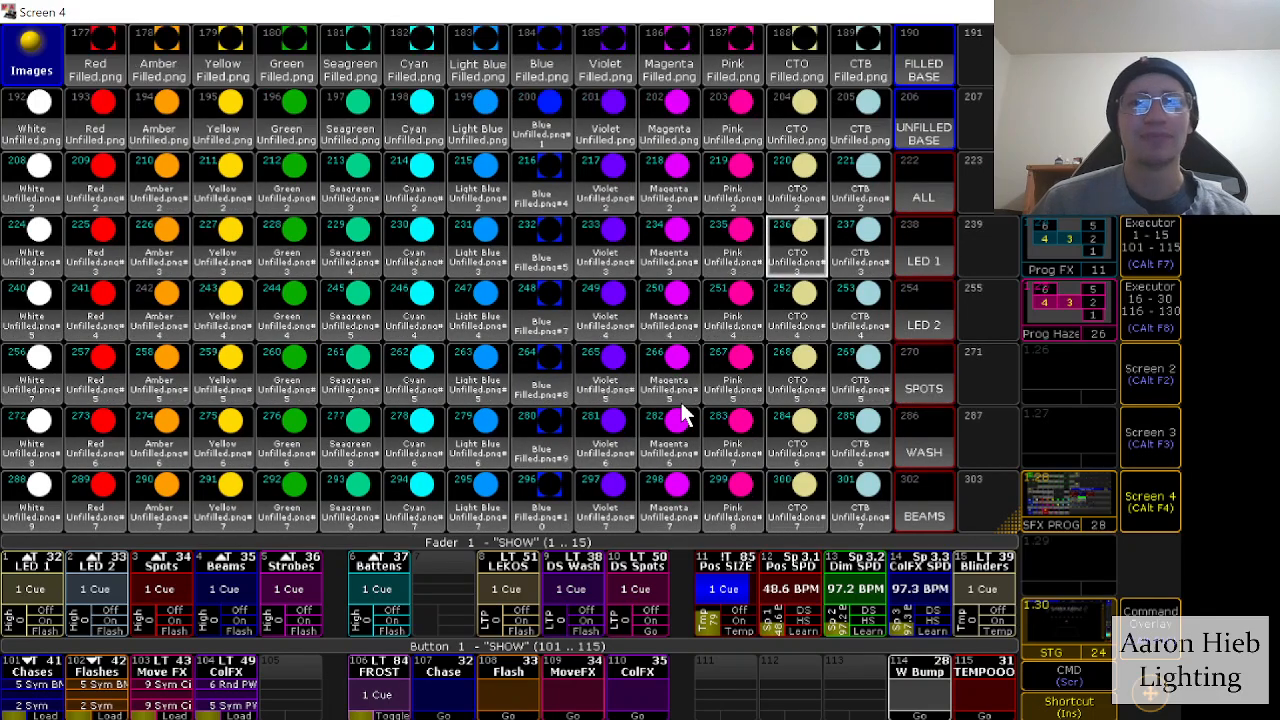
scroll(681, 413, up, 3)
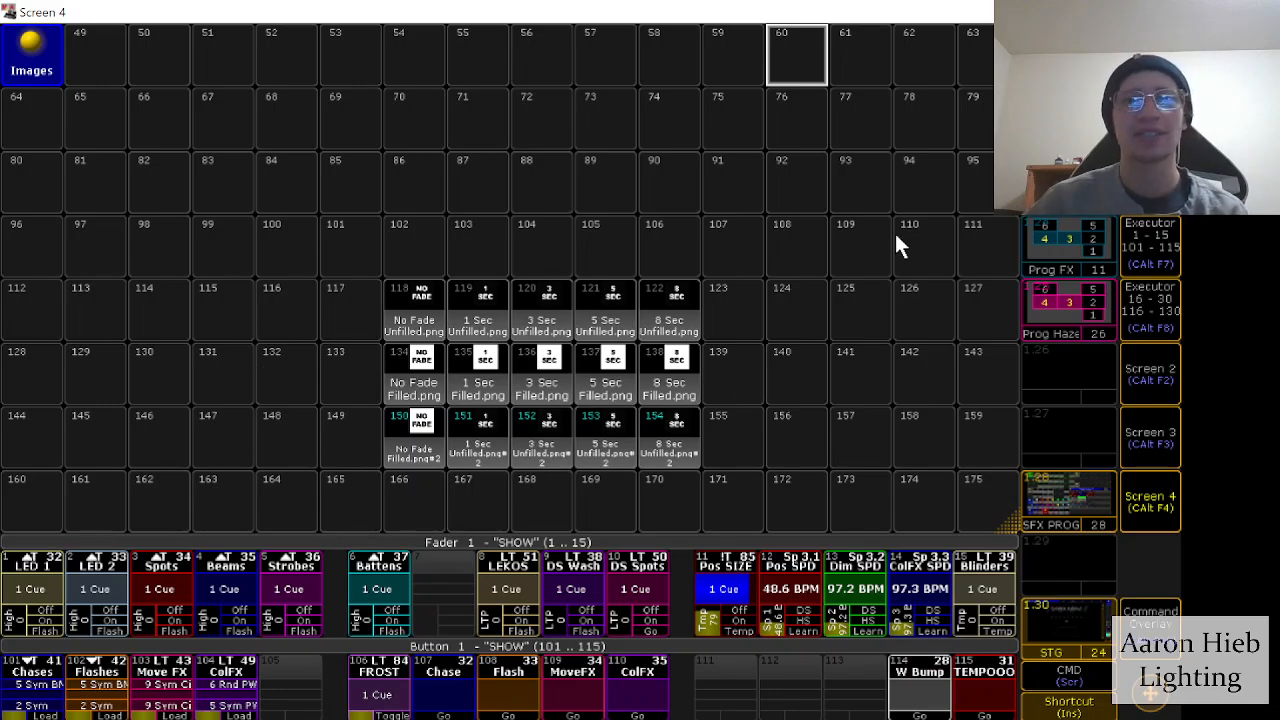
Step: Review the filled, unfilled and per-group color image rows in the Images pool, from FILLED BASE through DS WASH
scroll(894, 230, down, 5)
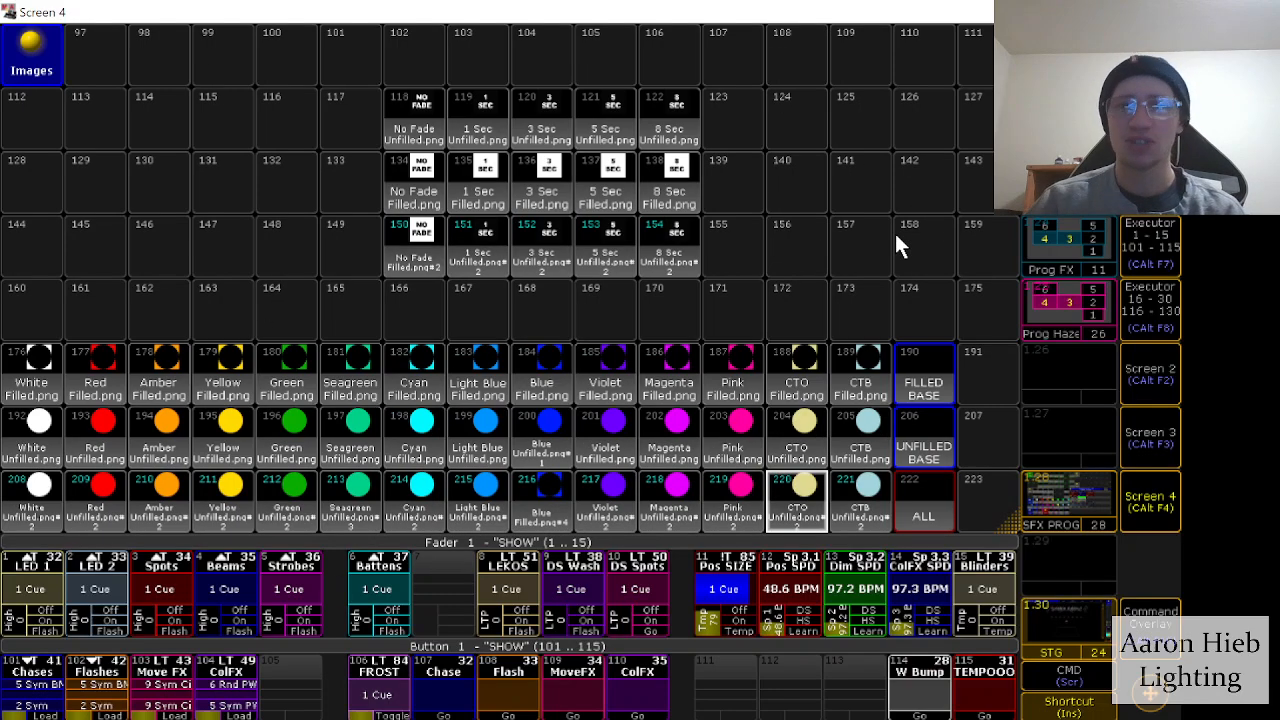
scroll(894, 230, down, 4)
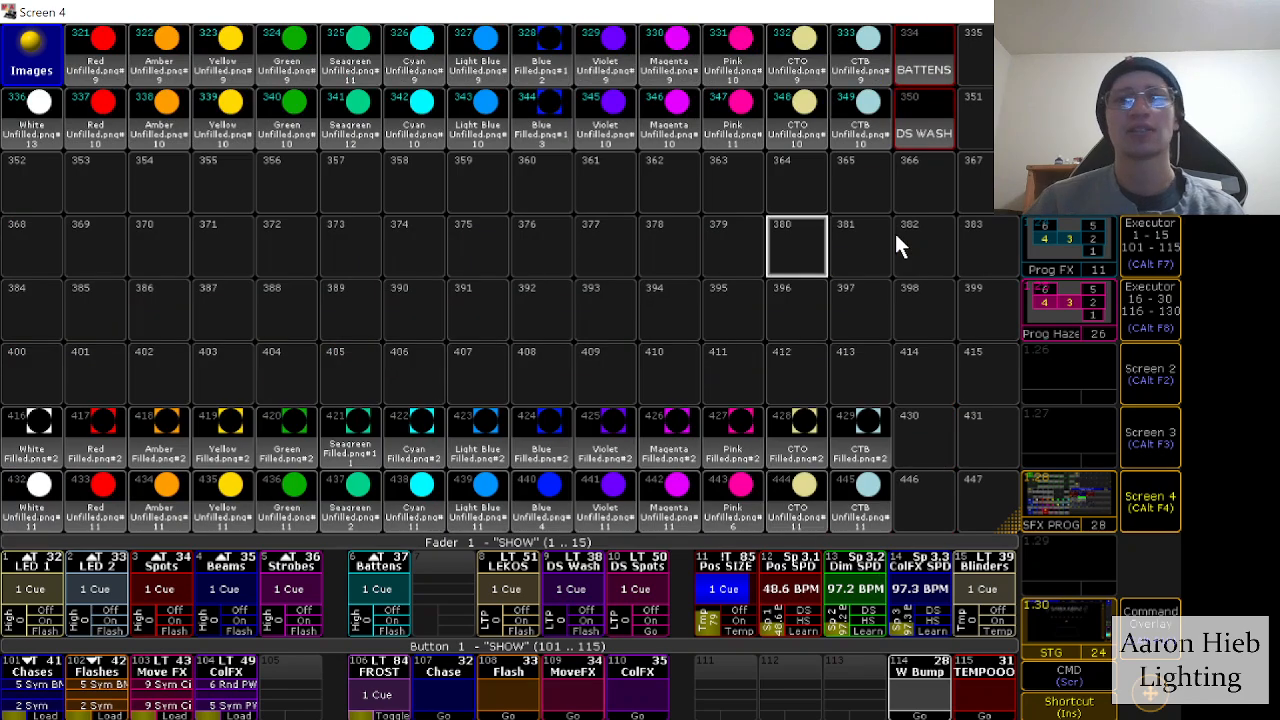
scroll(894, 230, up, 11)
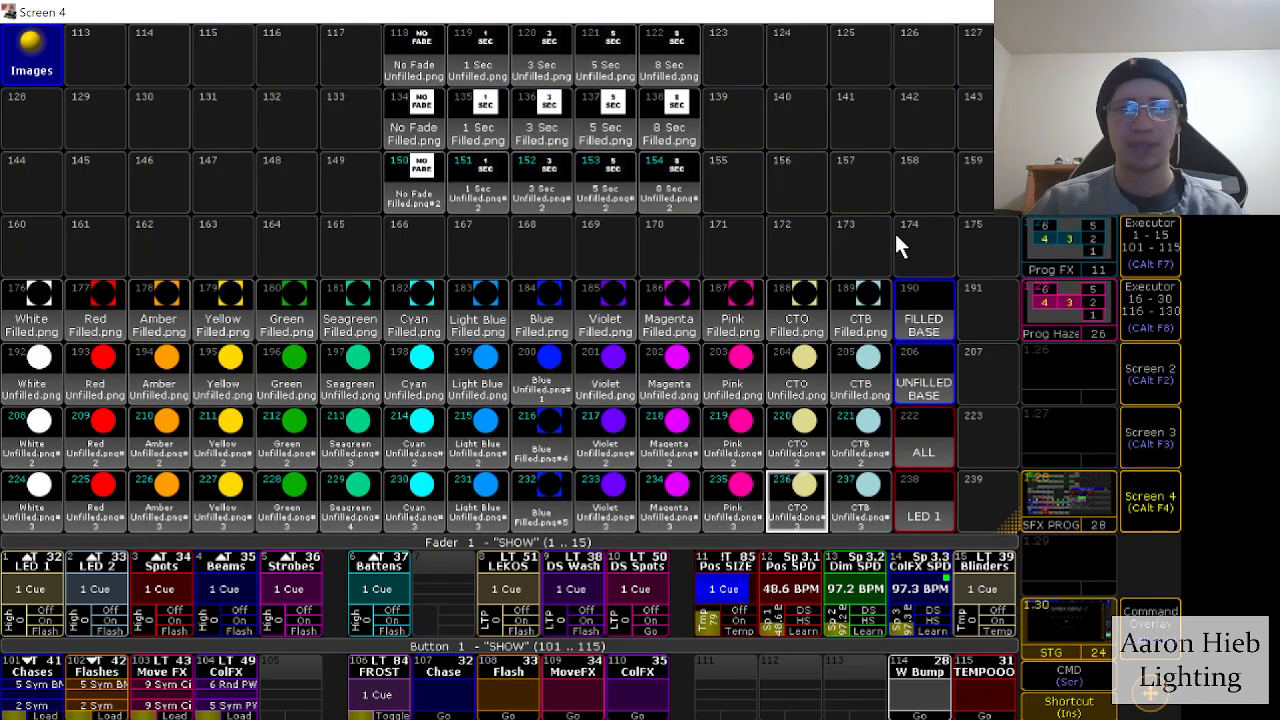
scroll(894, 230, down, 6)
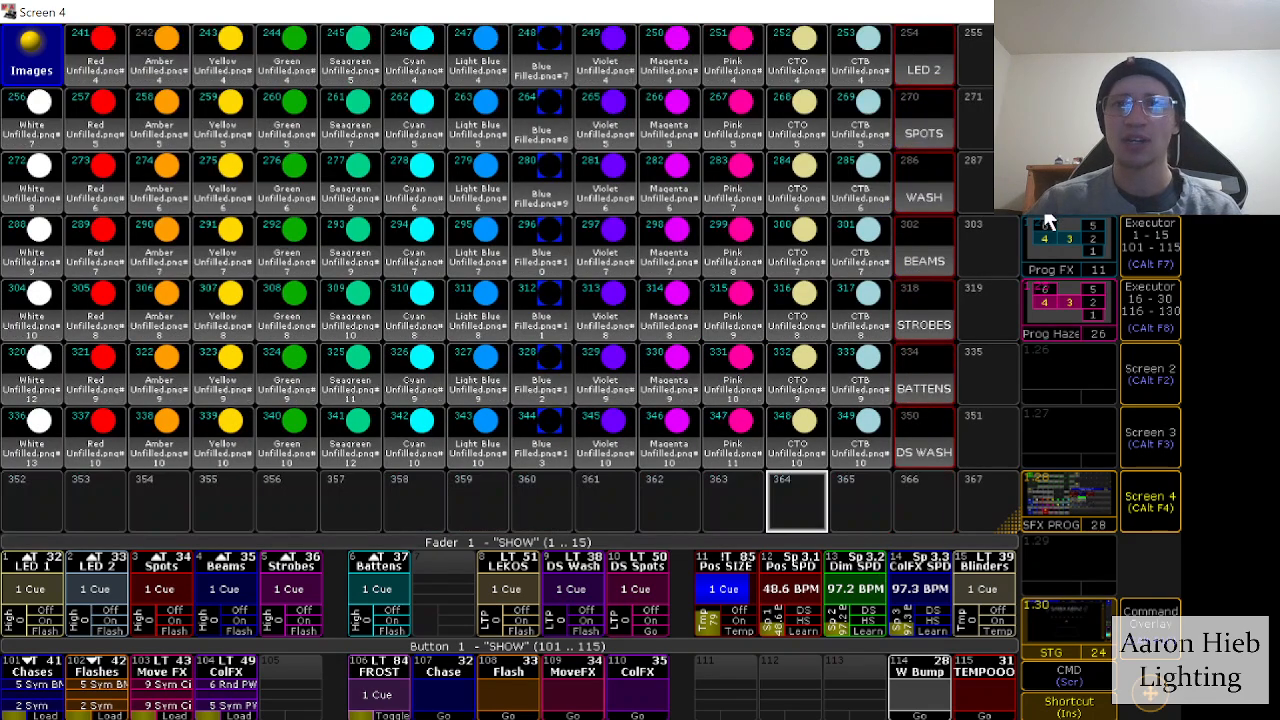
scroll(999, 233, up, 5)
scroll(997, 228, up, 2)
scroll(997, 228, down, 8)
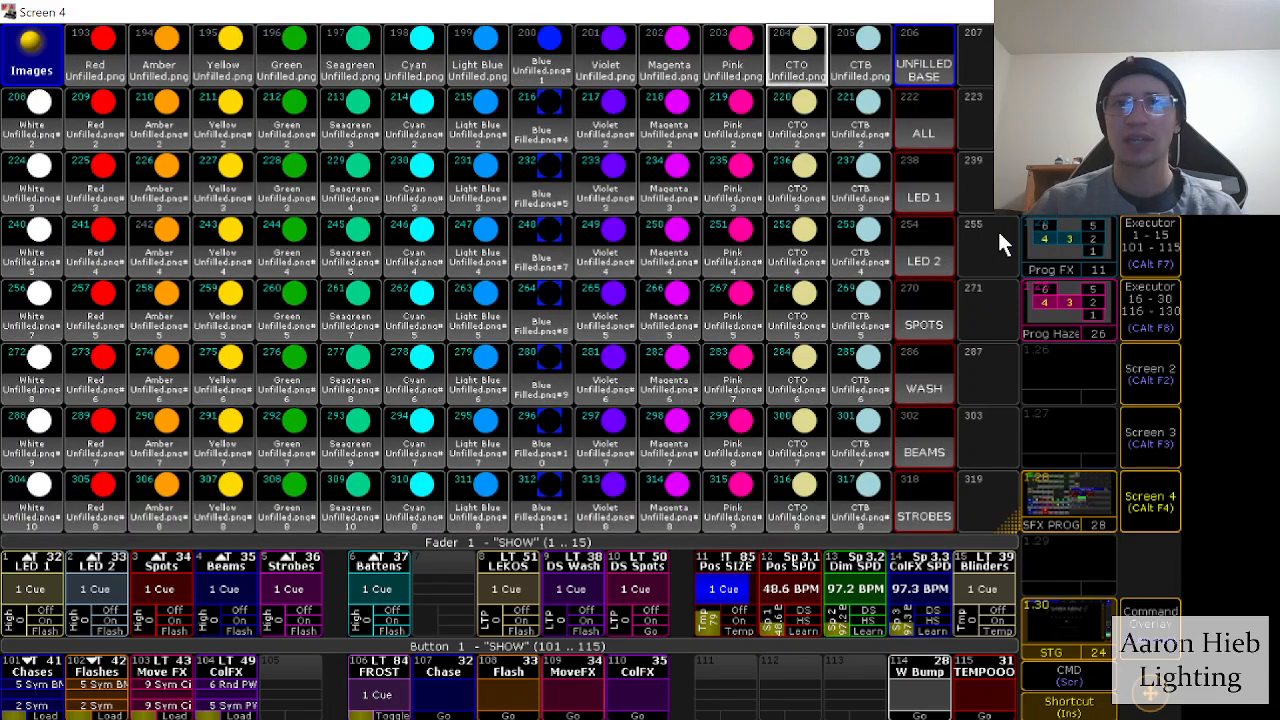
scroll(997, 228, down, 9)
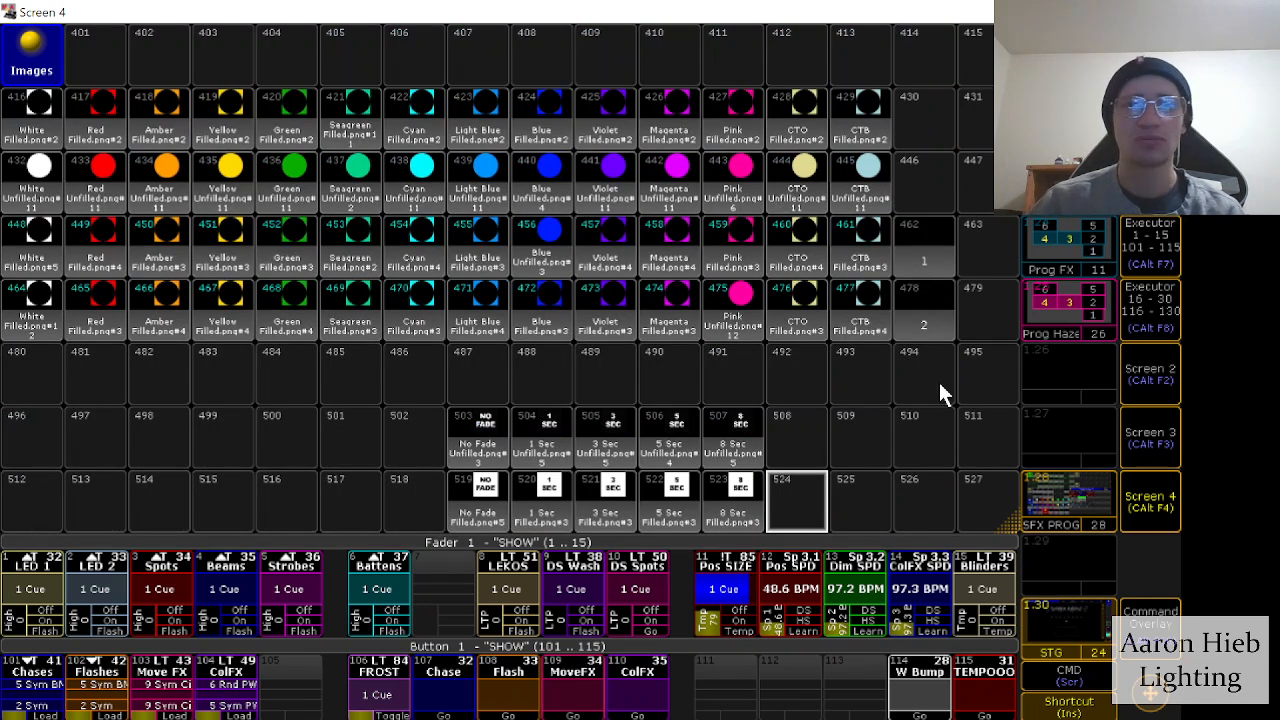
Step: Examine the color FX, fade-time, zoom, fixture-group and clone images further down the Images pool
scroll(938, 385, down, 4)
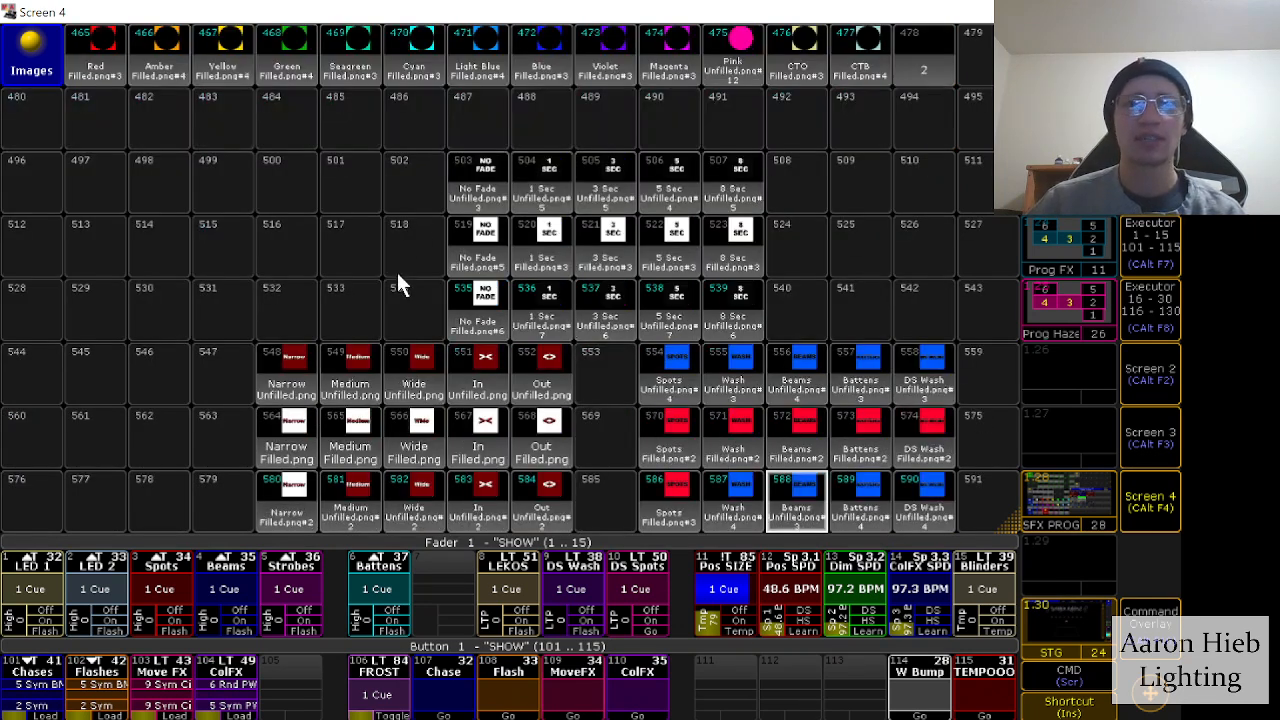
scroll(788, 390, down, 5)
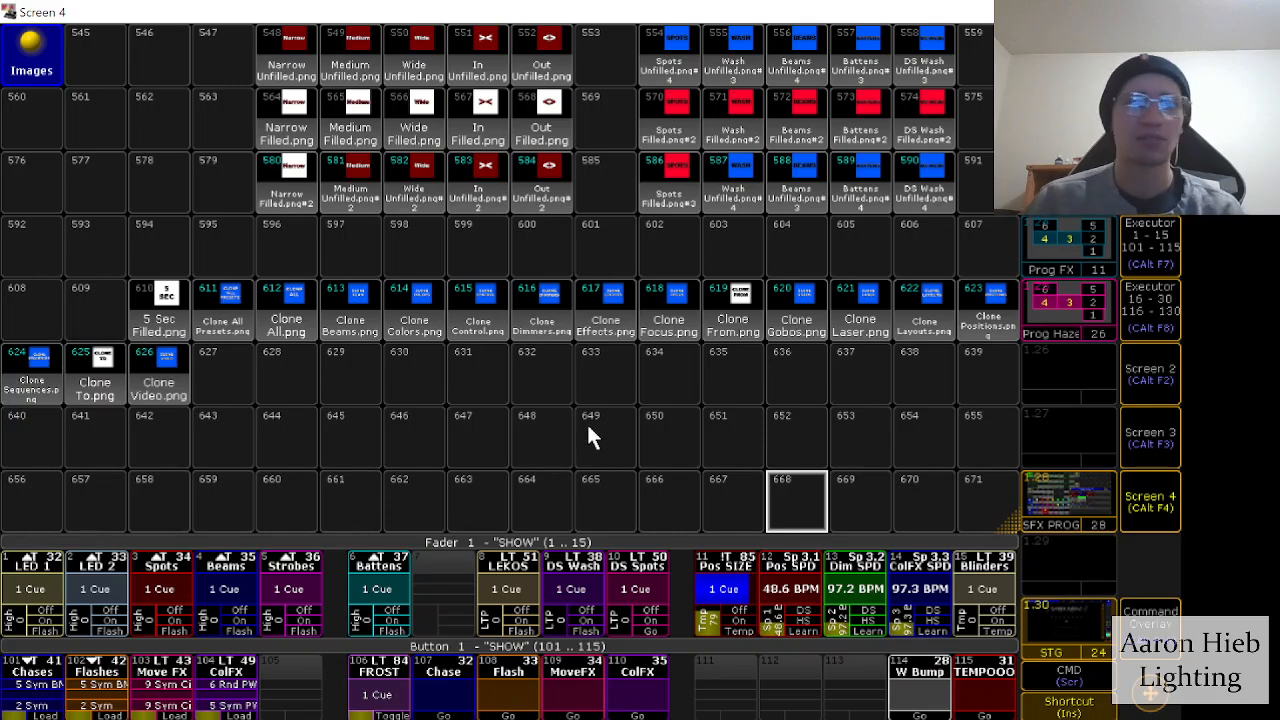
scroll(588, 436, down, 10)
scroll(588, 436, down, 1)
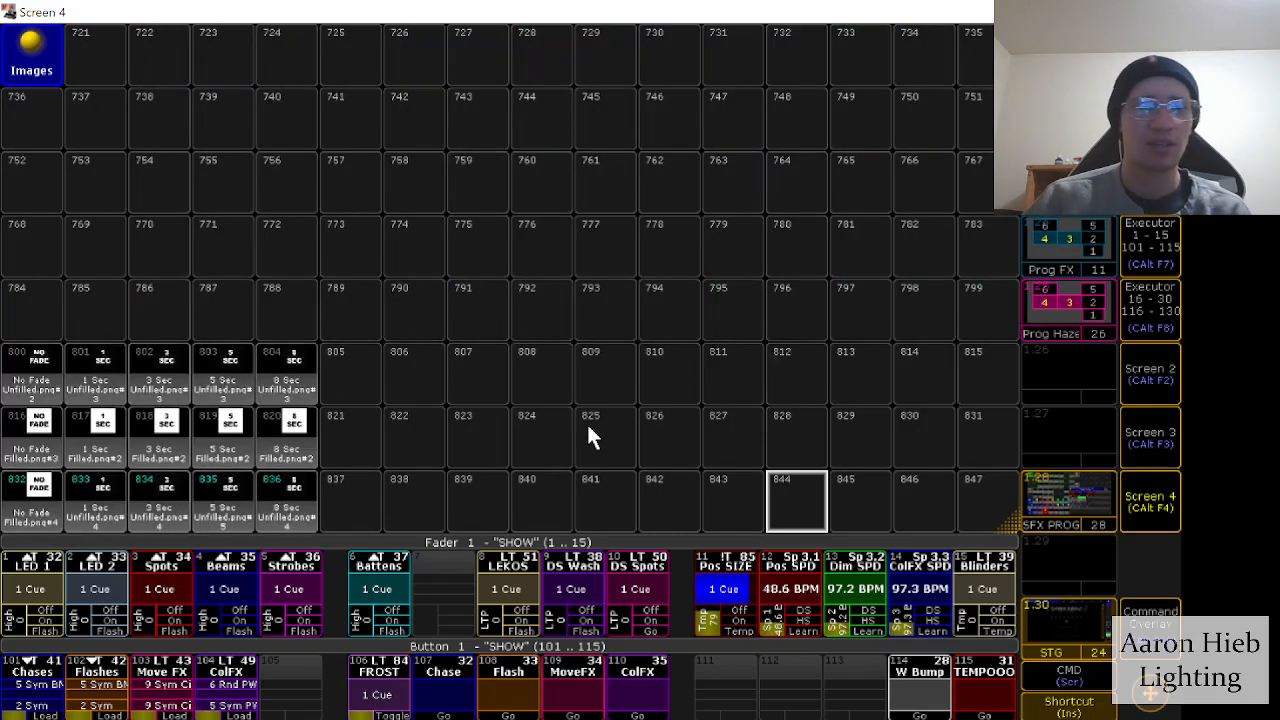
Step: Review the position fade-time and group images, the filled and unfilled position images, and the gobo and animation images
scroll(588, 436, down, 2)
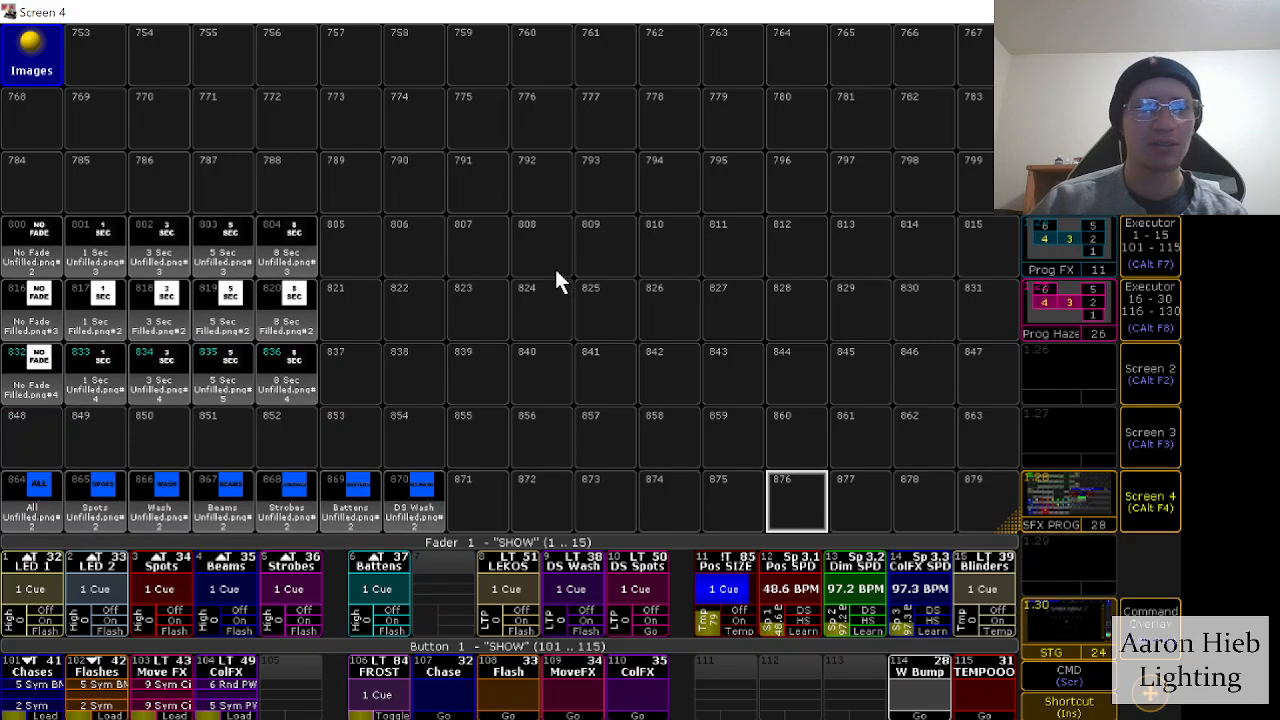
scroll(556, 278, down, 3)
scroll(555, 269, down, 5)
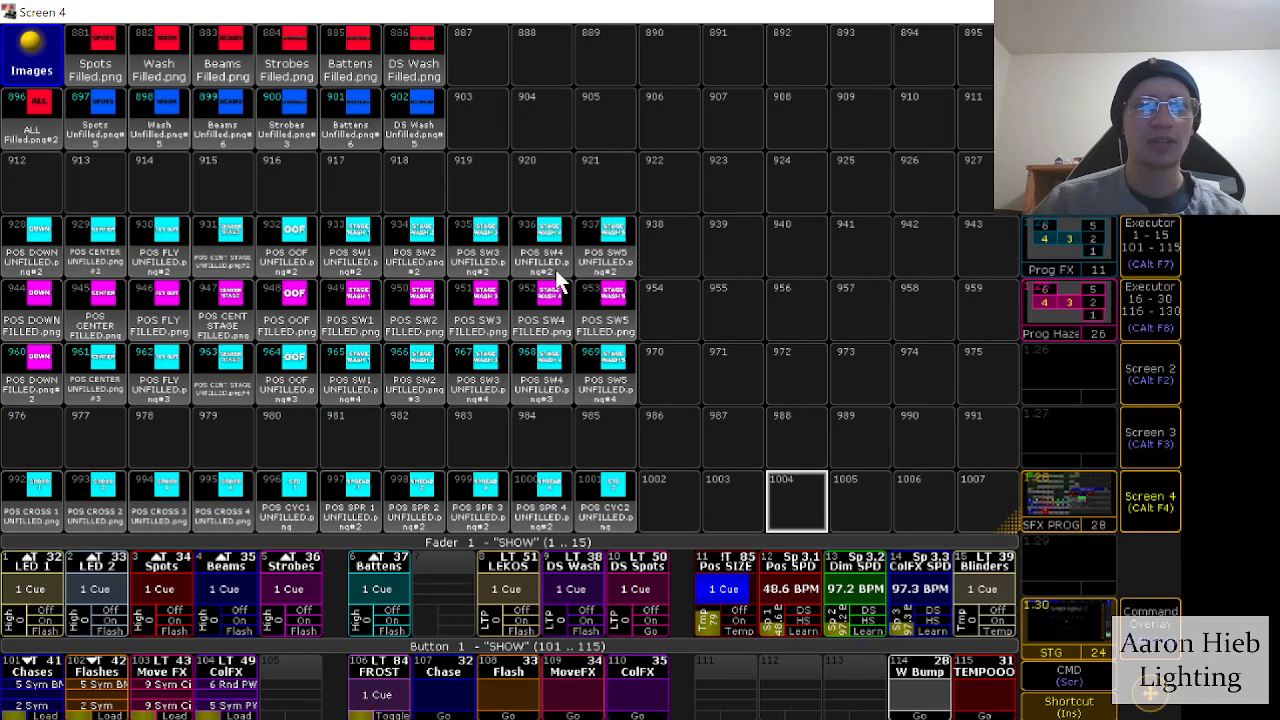
scroll(555, 269, down, 1)
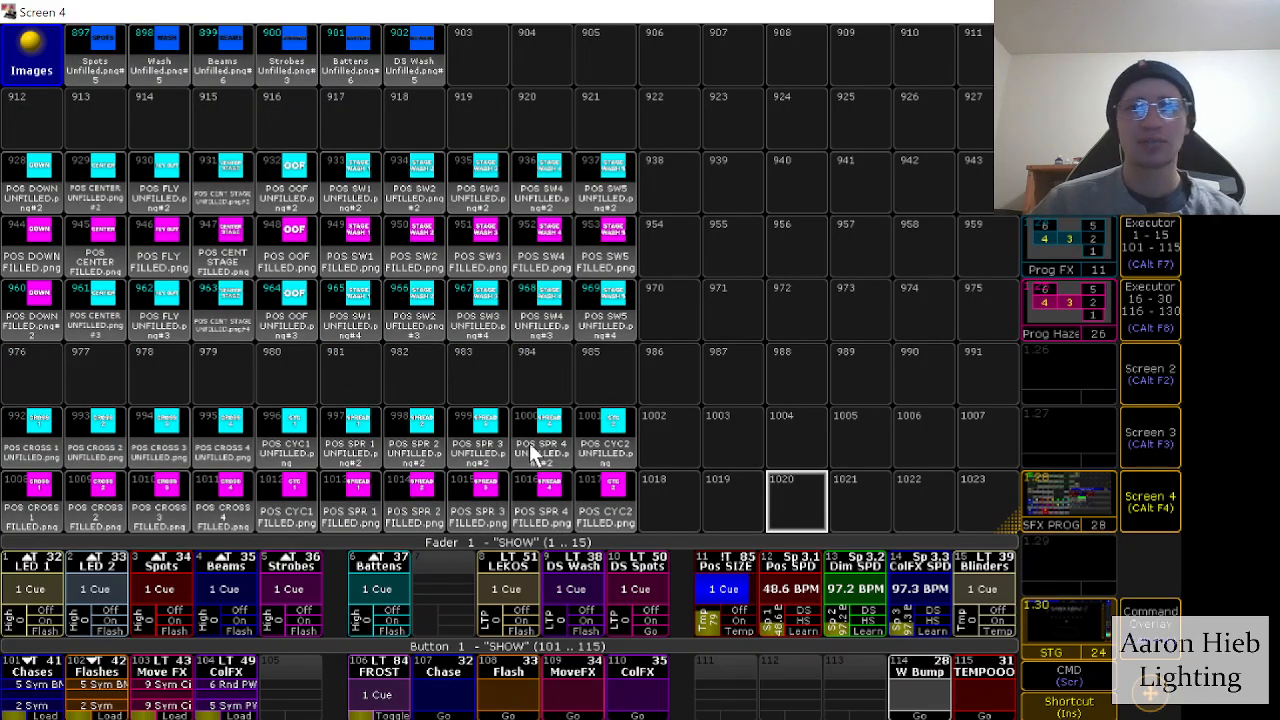
scroll(860, 400, down, 1)
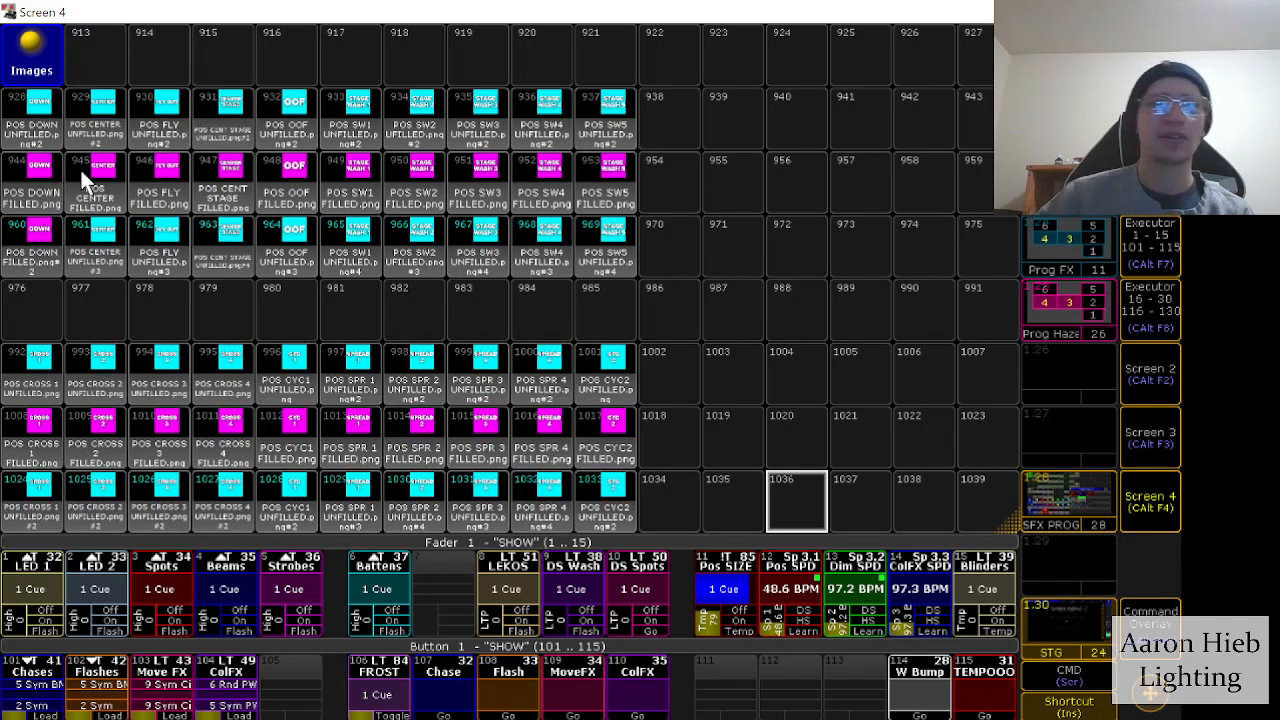
scroll(831, 446, down, 2)
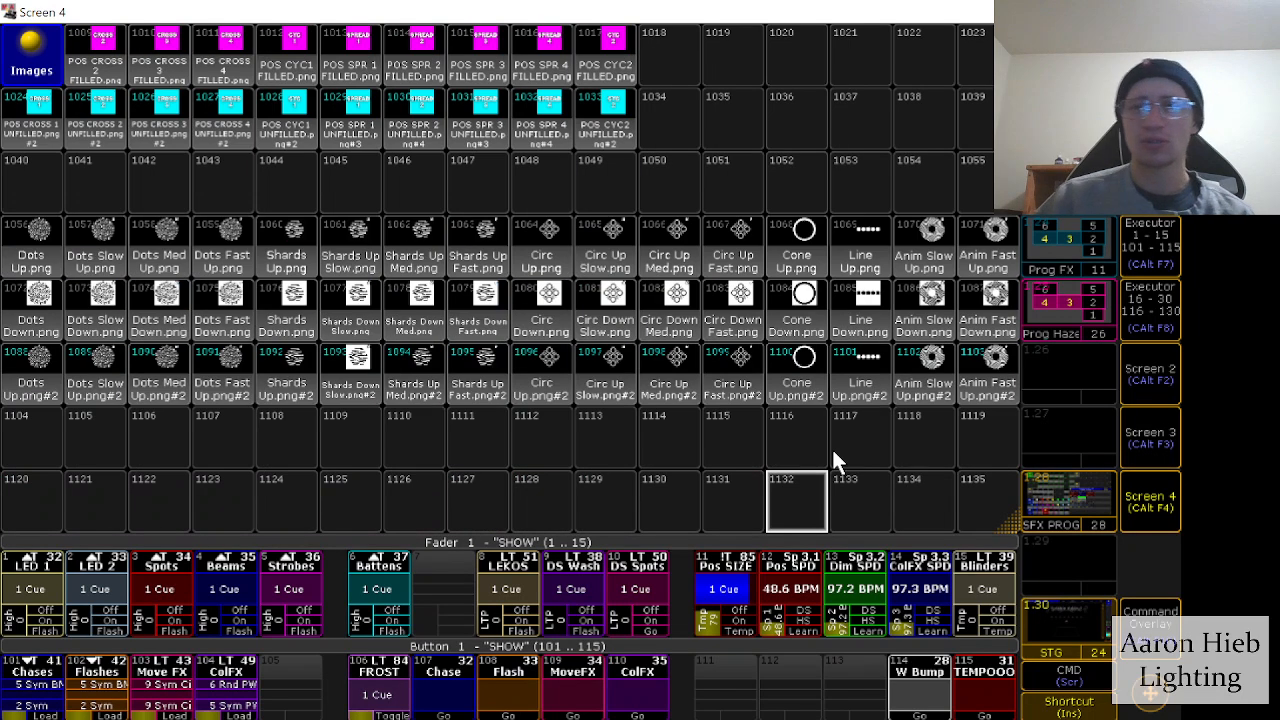
Step: Open the Macro pool on Screen 3, inspect the command lines of the Medium beam macro, and close its editor
click(1130, 436)
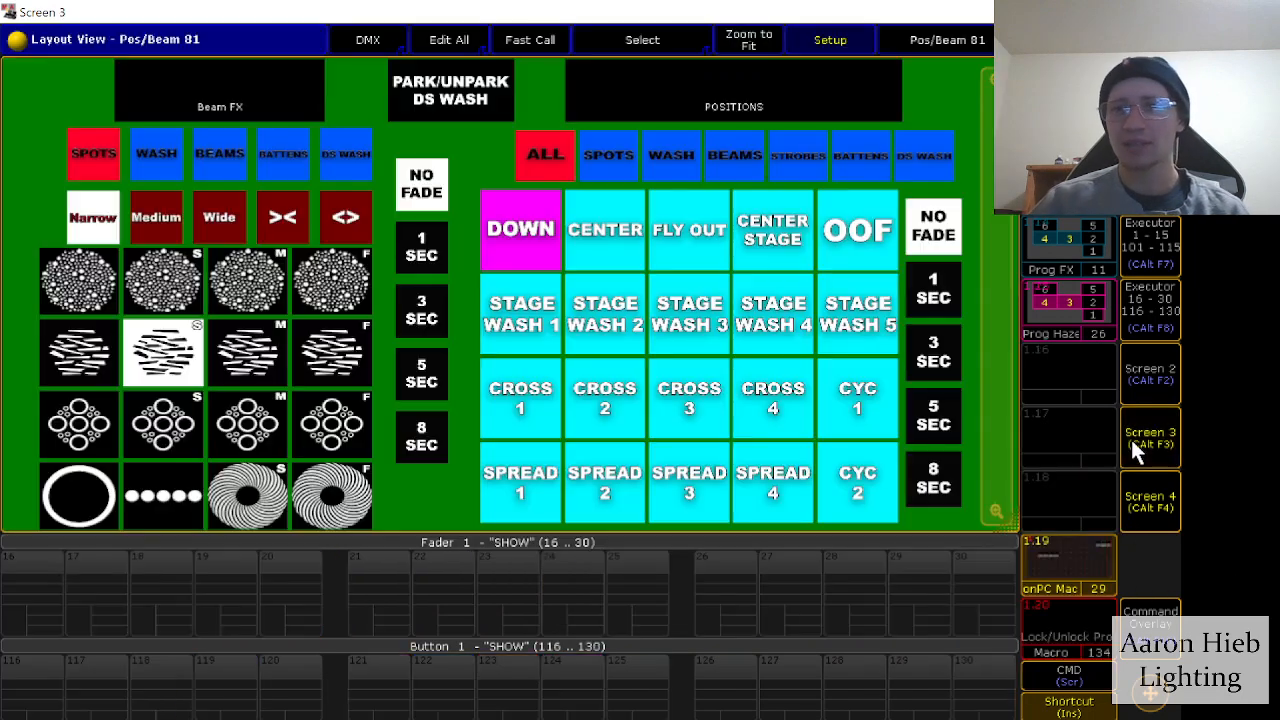
click(1085, 569)
scroll(794, 324, up, 5)
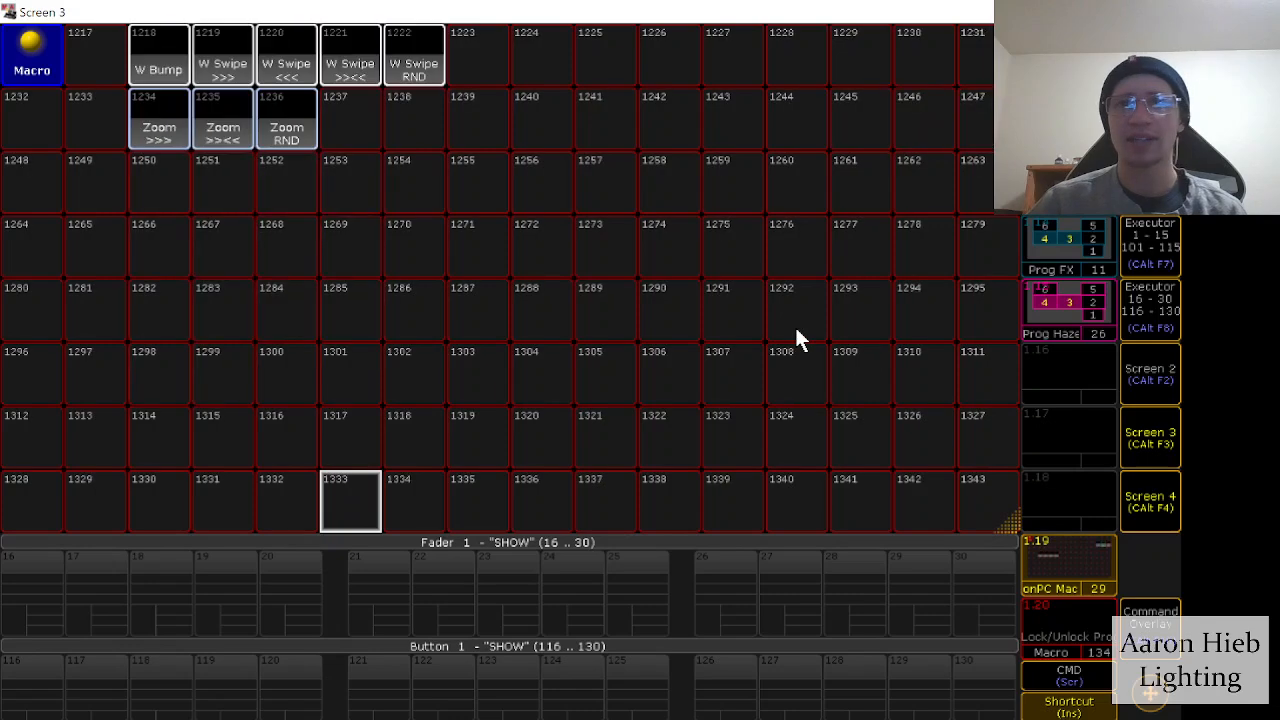
scroll(794, 324, up, 3)
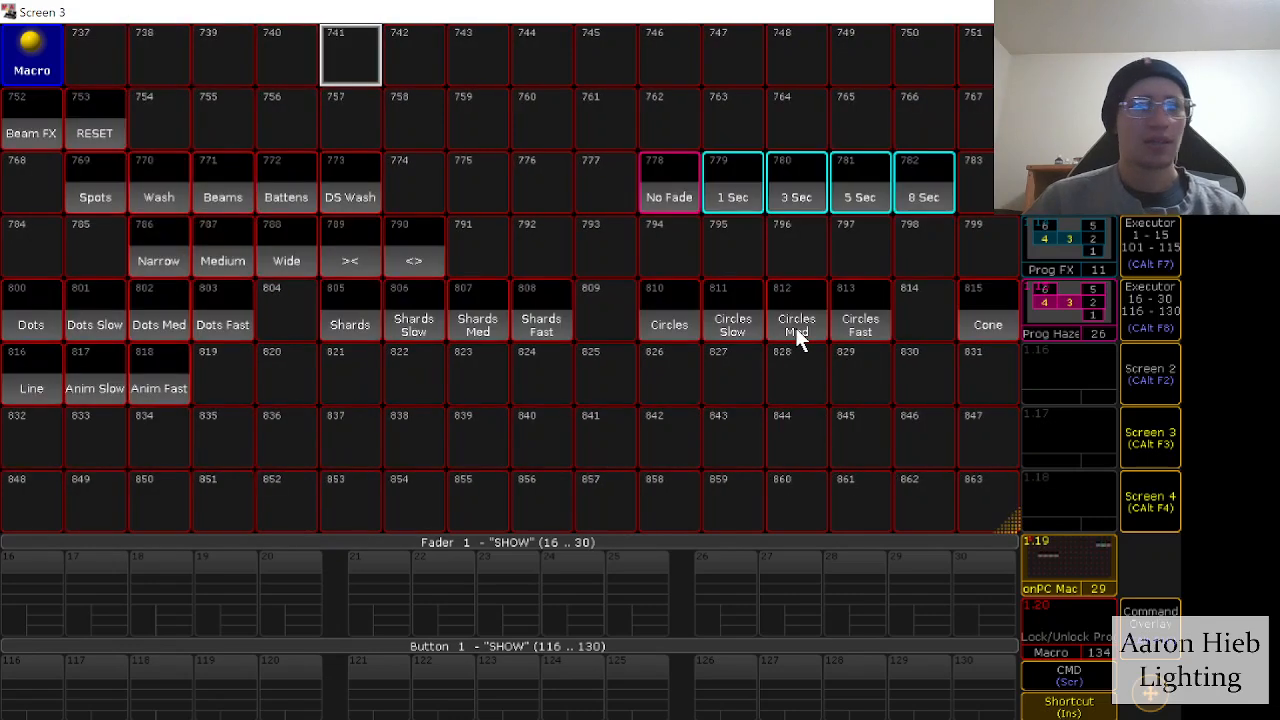
right_click(211, 259)
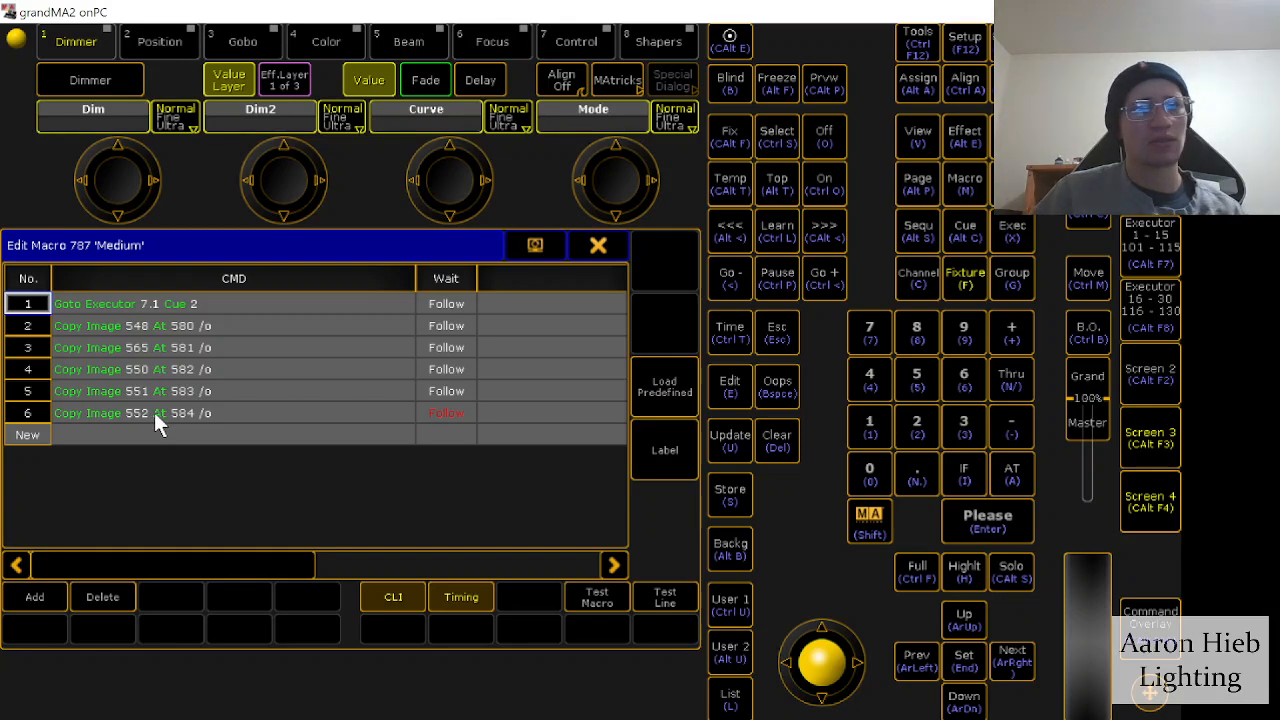
click(596, 248)
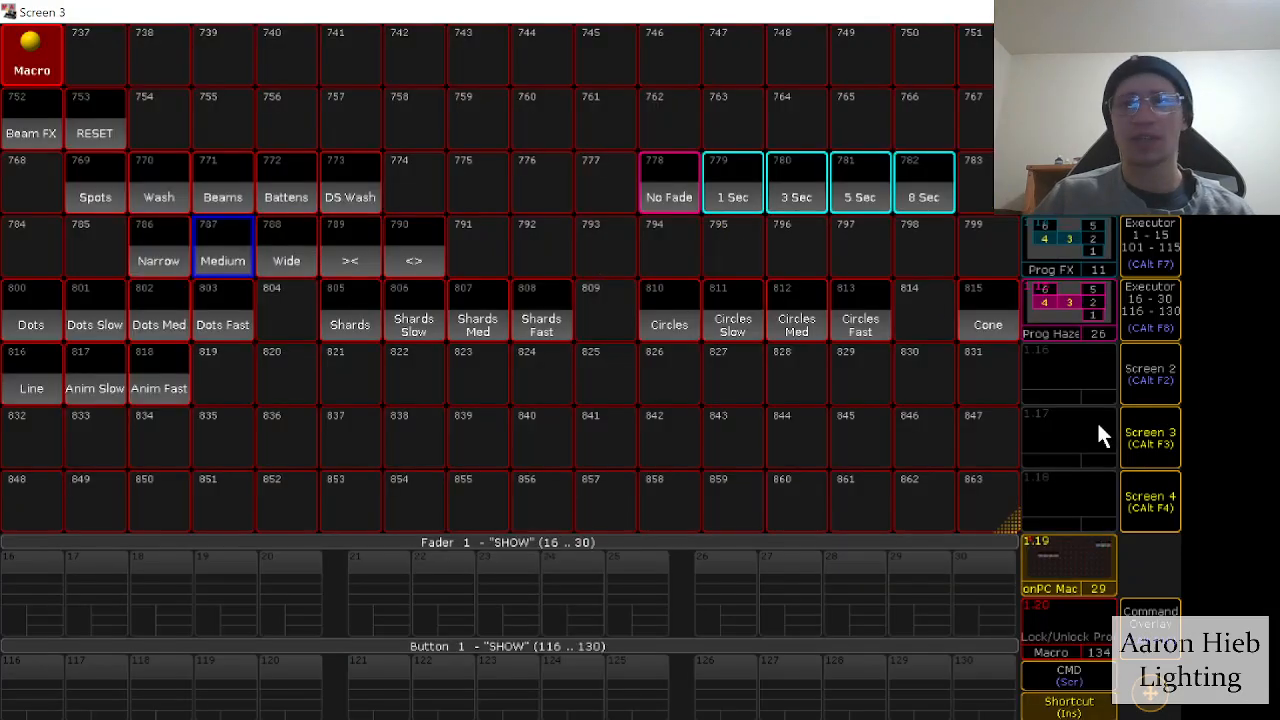
Step: Find the Narrow, Medium, Wide, In and Out image rows in the Screen 4 Images pool and compare them with the Screen 3 macros
click(1157, 496)
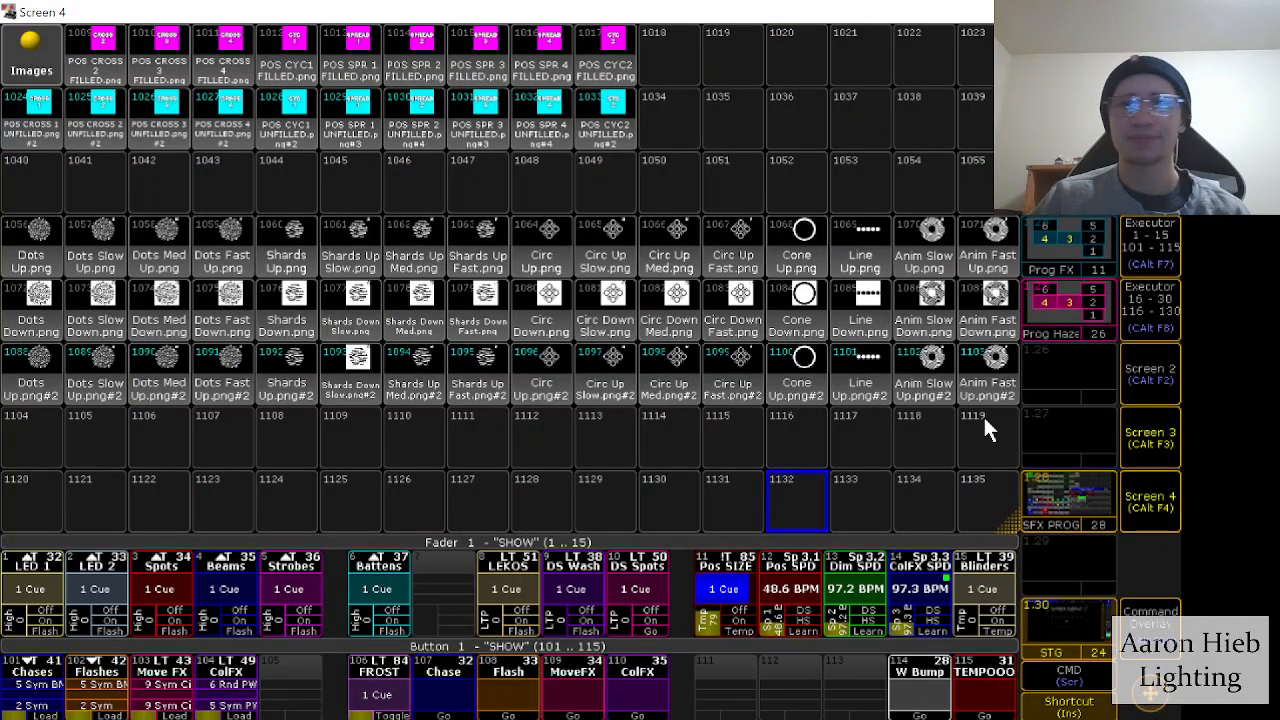
scroll(591, 433, up, 8)
scroll(592, 433, up, 20)
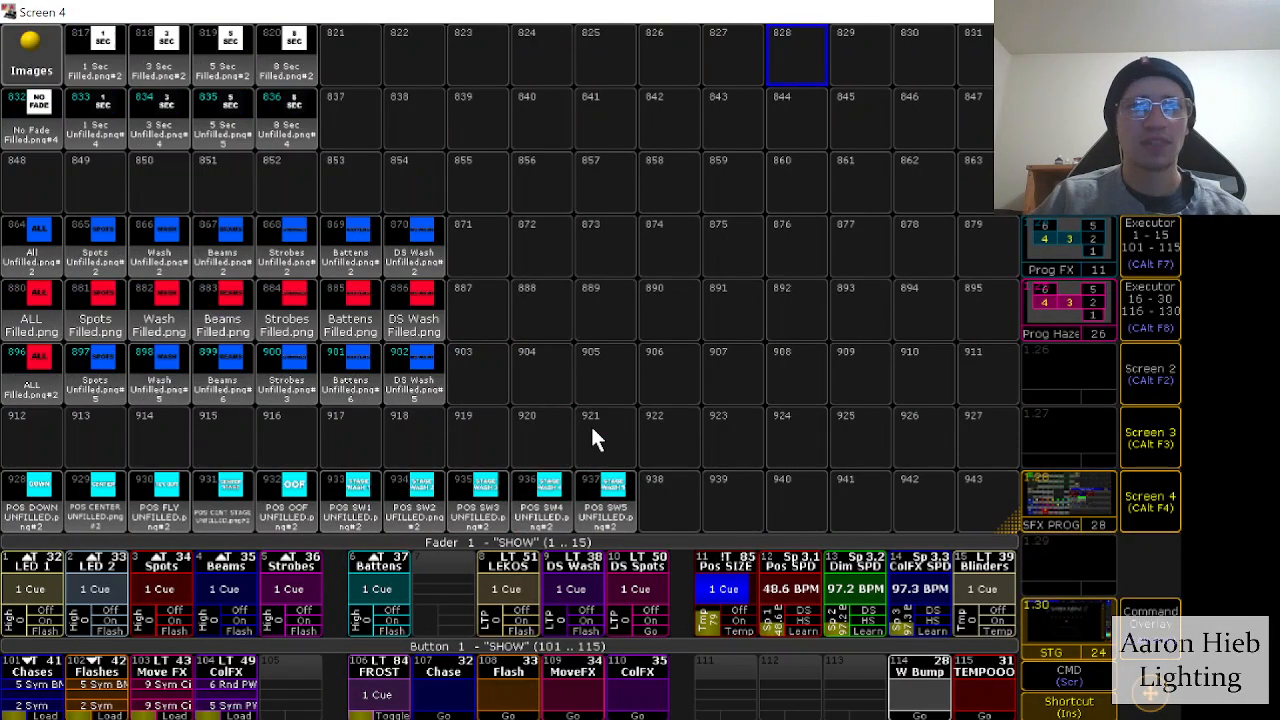
scroll(592, 433, up, 4)
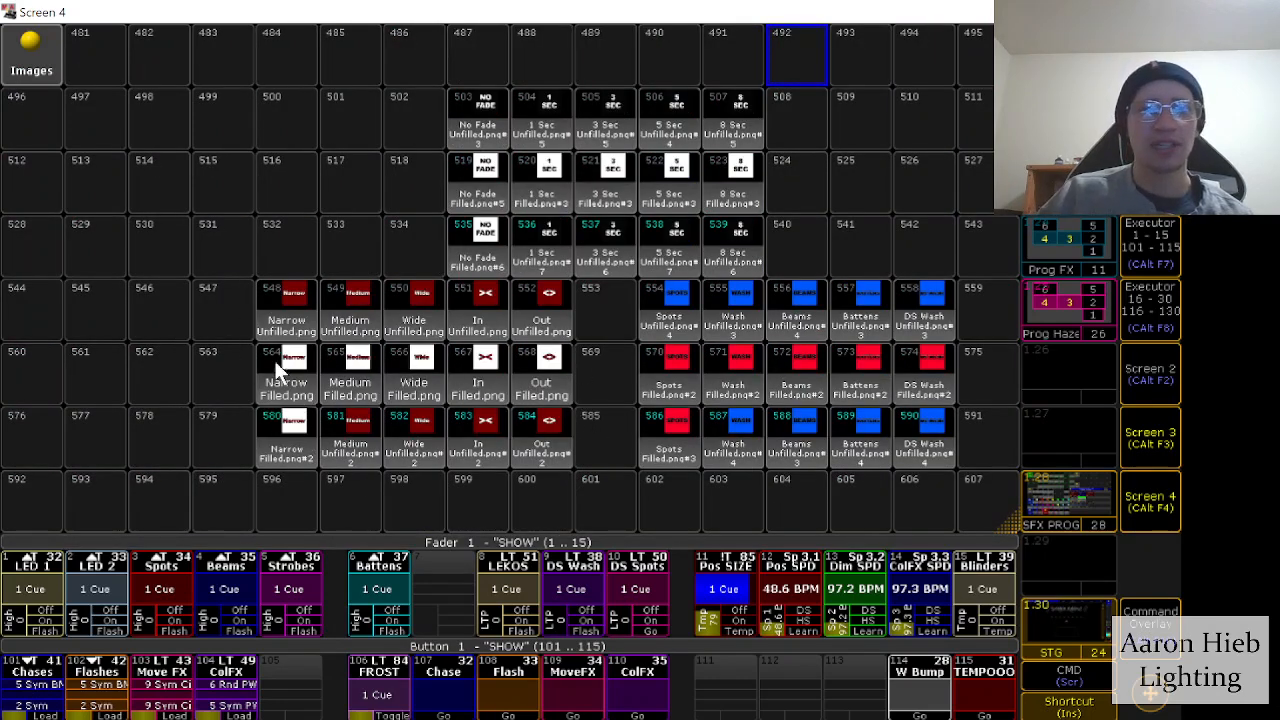
click(1158, 501)
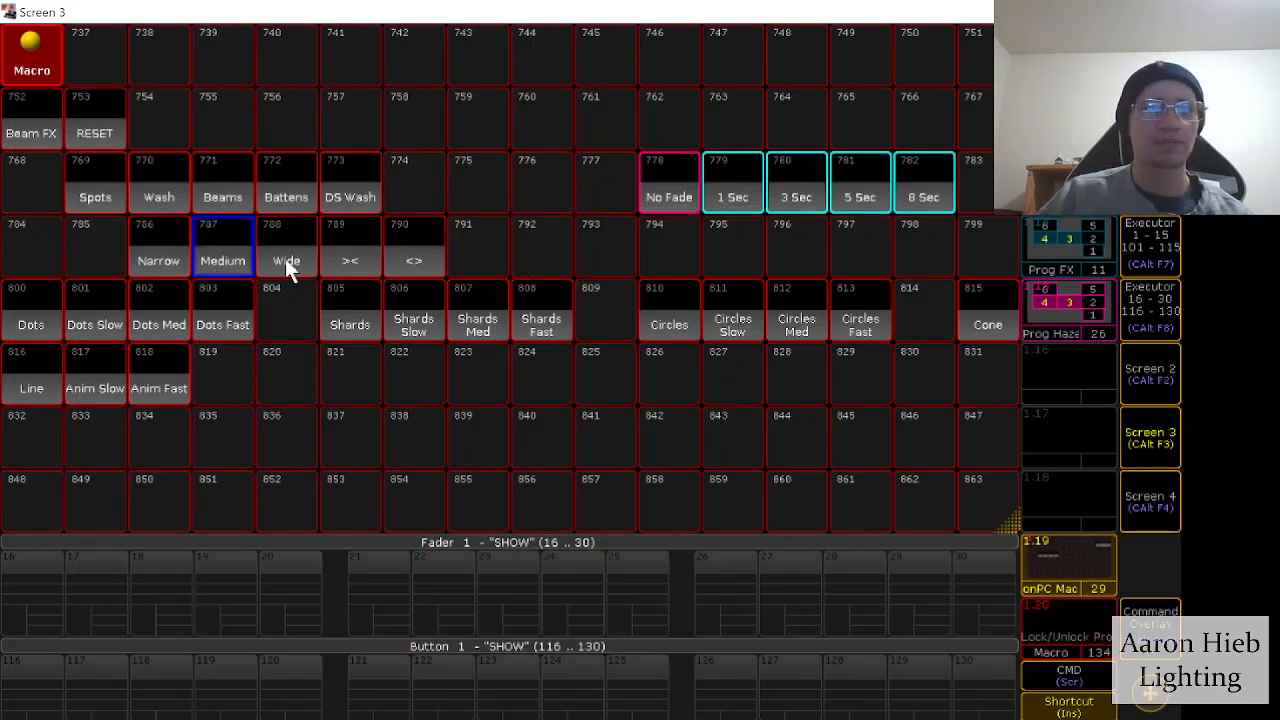
click(1152, 502)
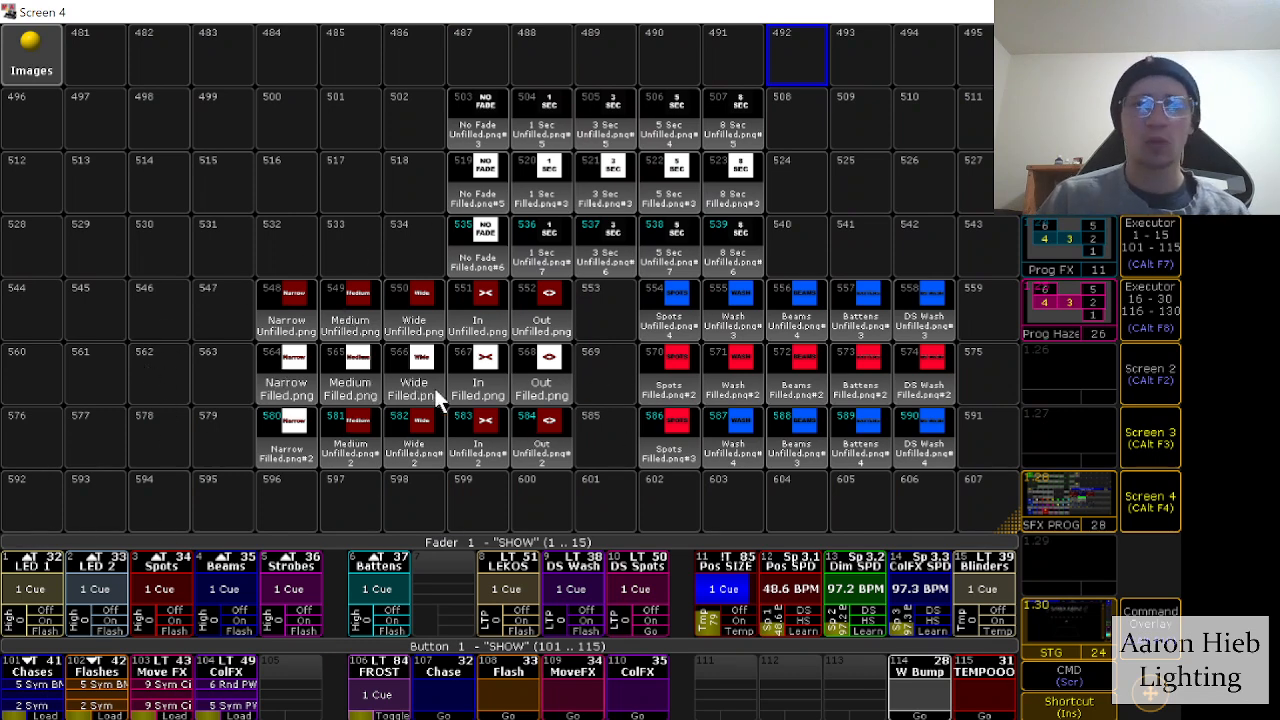
click(1161, 515)
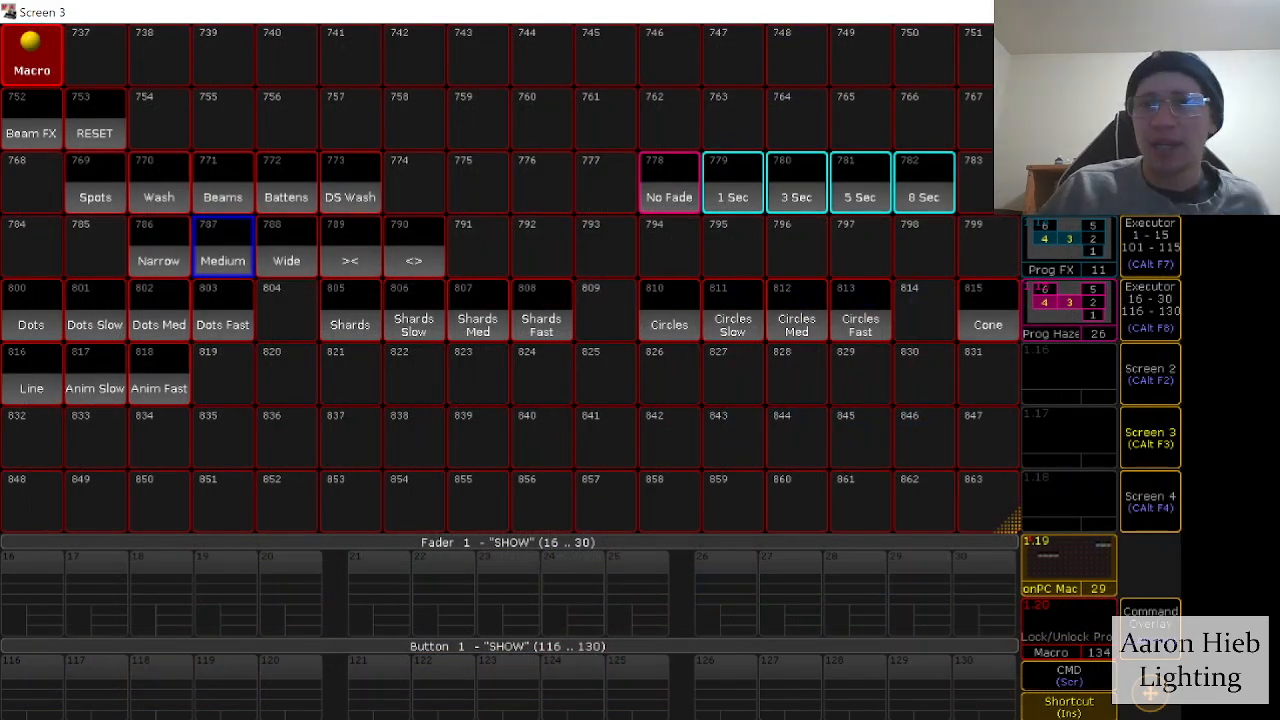
Step: Look at the Color FX layout and the Screen 2 Color Picker layout, and return to the Pos/Beam layout on Screen 3
click(1123, 415)
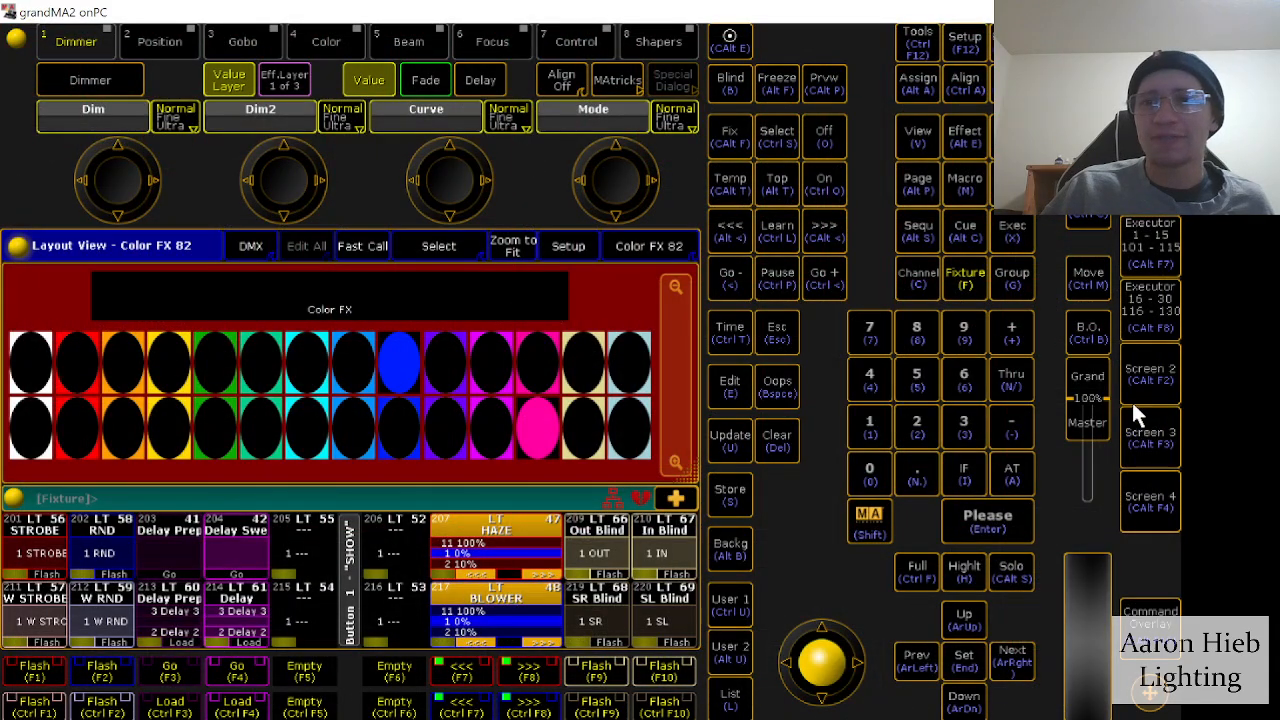
click(1131, 399)
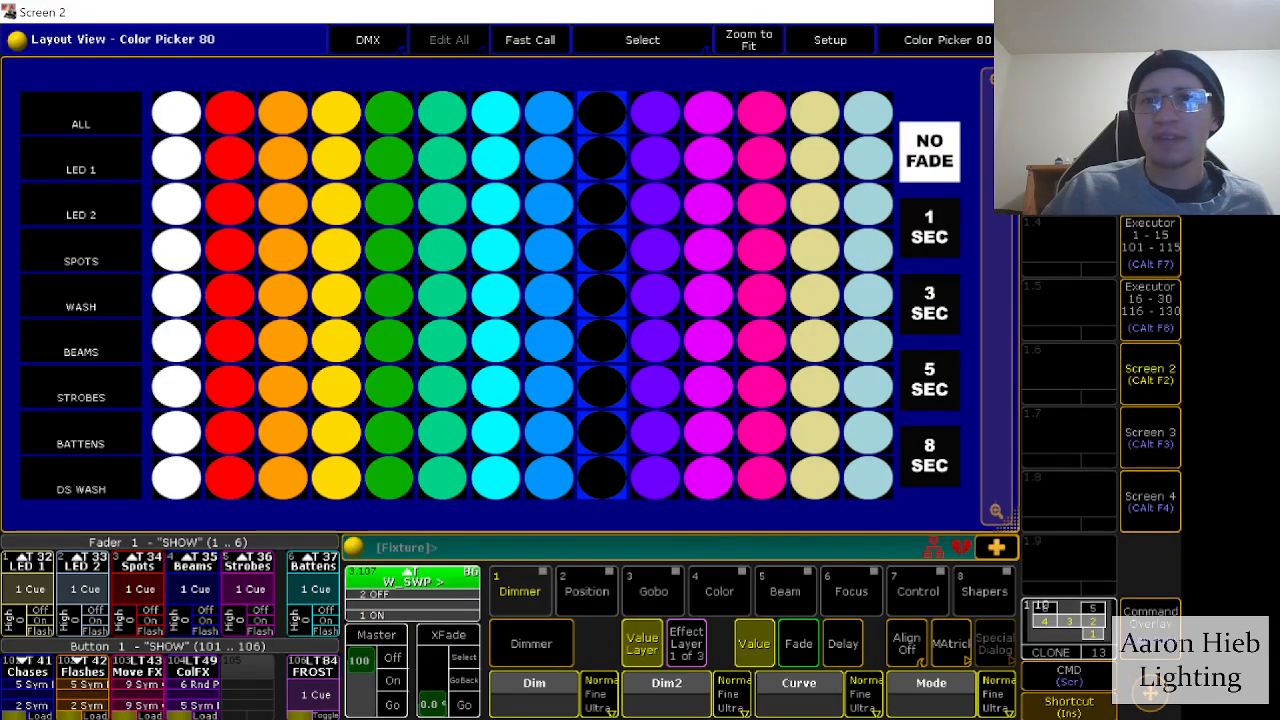
click(1164, 440)
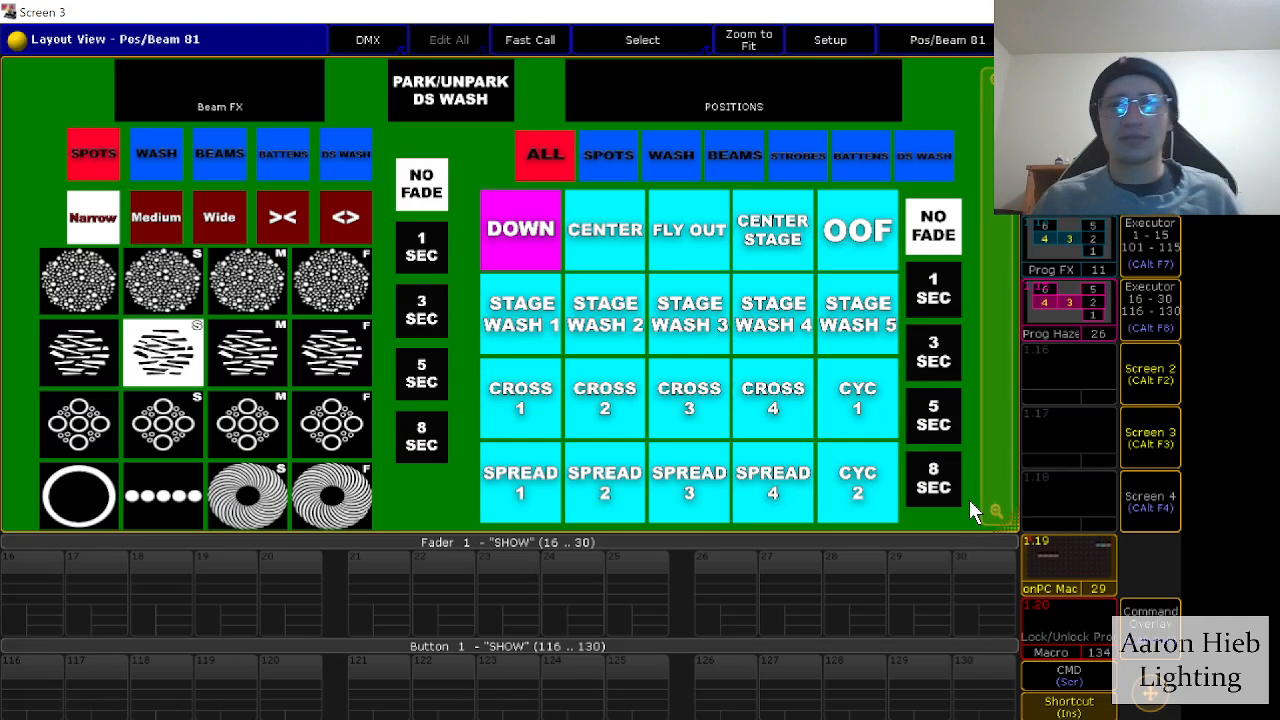